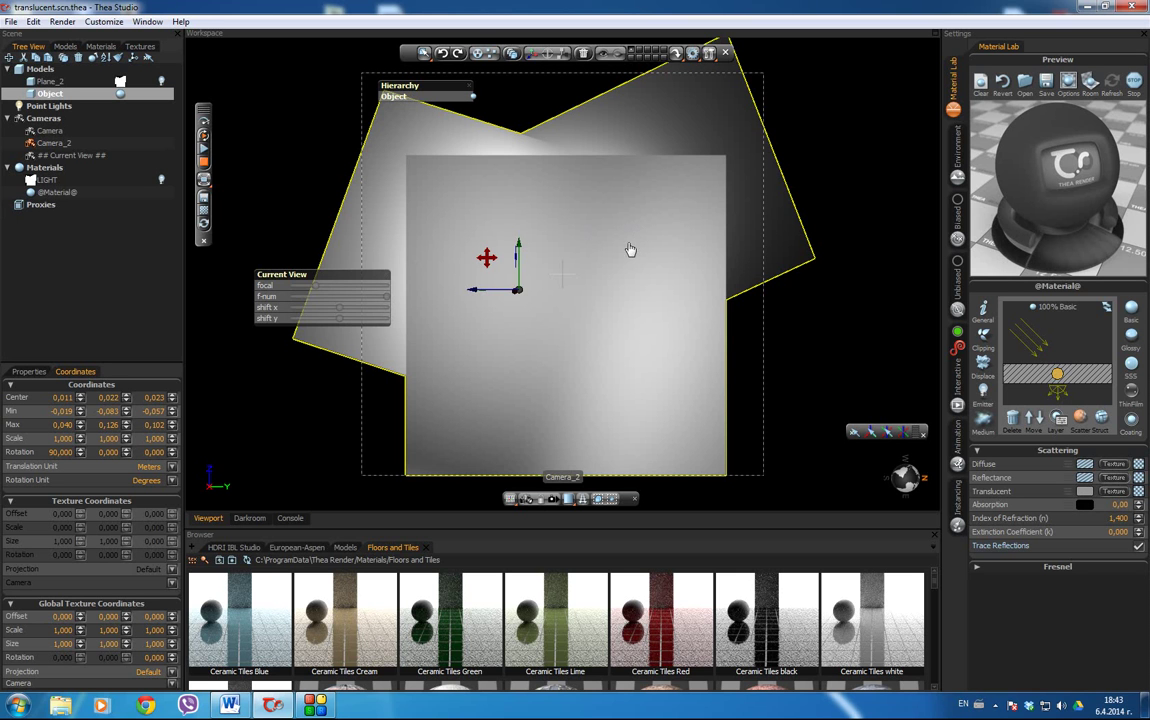
# Orbit around the backlit translucent planes and adjust a Scattering swatch to refresh the interactive render.
pyautogui.moveTo(799, 236)
pyautogui.mouseDown()
pyautogui.moveTo(590, 262)
pyautogui.moveTo(490, 252)
pyautogui.moveTo(526, 275)
pyautogui.moveTo(526, 298)
pyautogui.moveTo(547, 298)
pyautogui.moveTo(808, 221)
pyautogui.mouseUp()
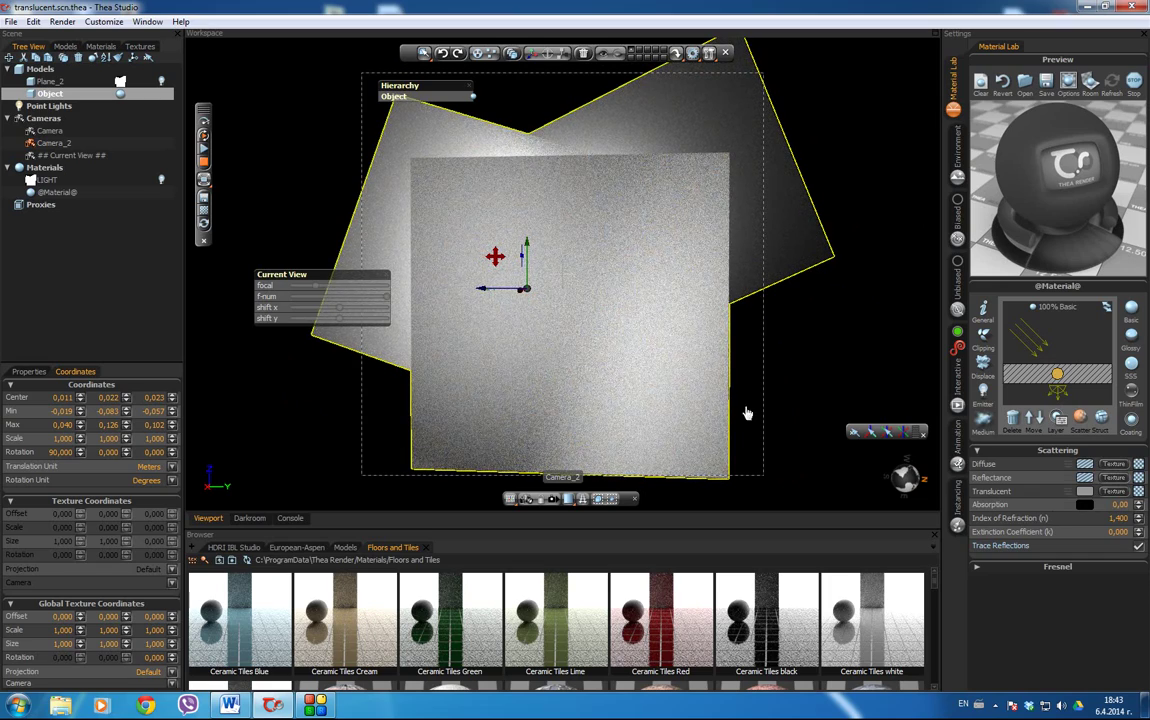
pyautogui.moveTo(1085, 473); pyautogui.dragTo(1085, 487)
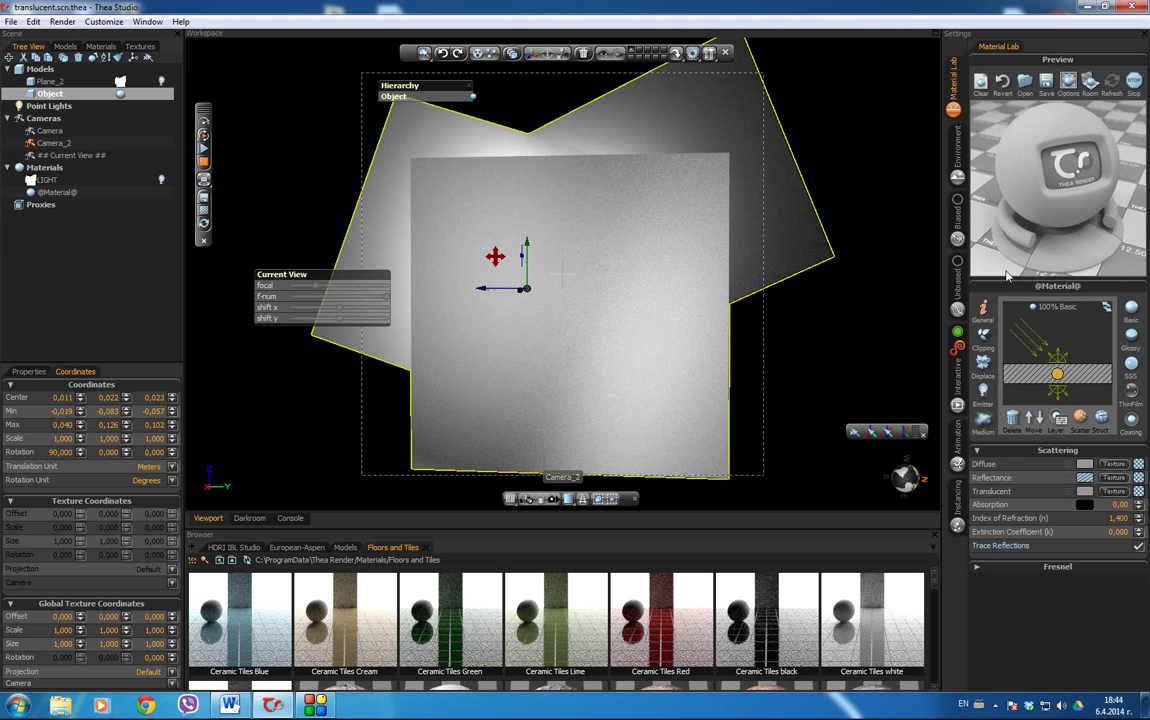
# Set the material preview room to 'translucent', refresh the preview, and view the planes edge-on.
pyautogui.click(1089, 81)
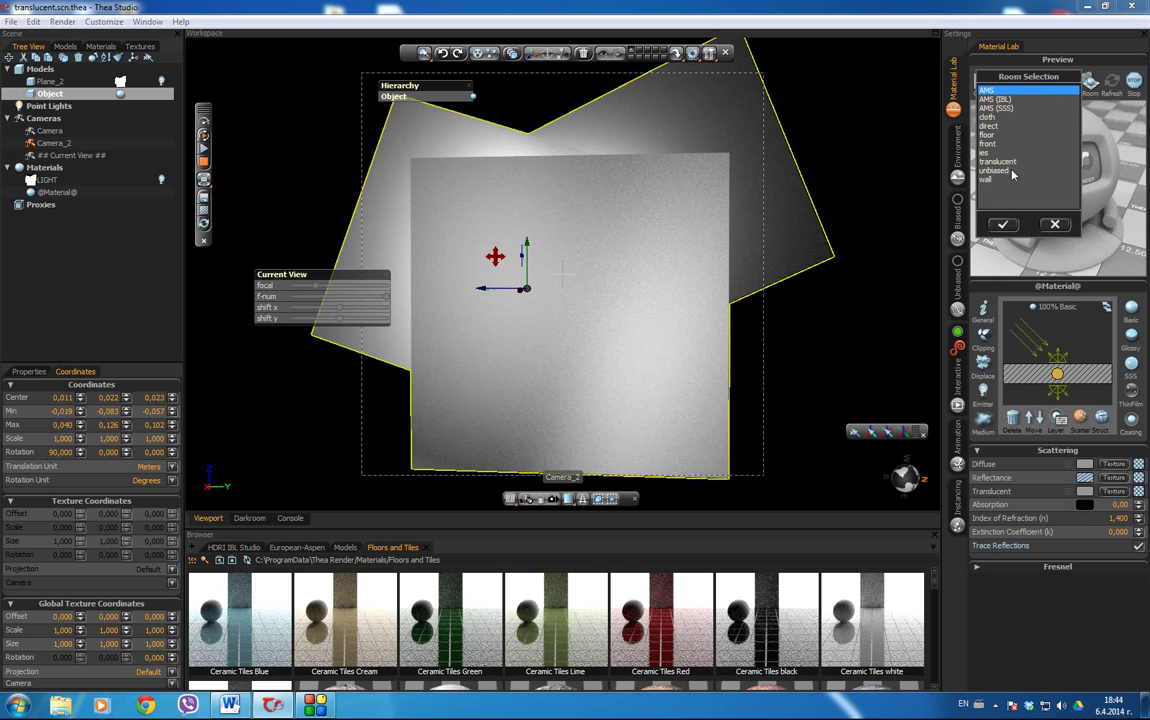
pyautogui.click(1014, 165)
pyautogui.click(1003, 224)
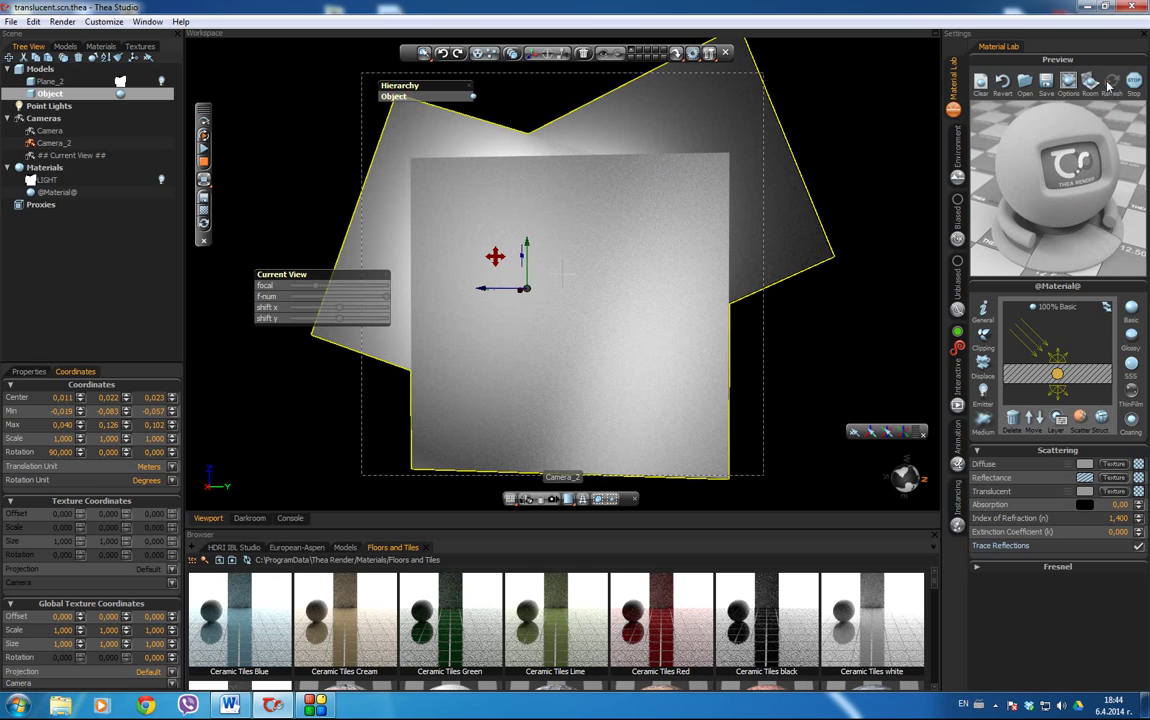
pyautogui.click(1112, 82)
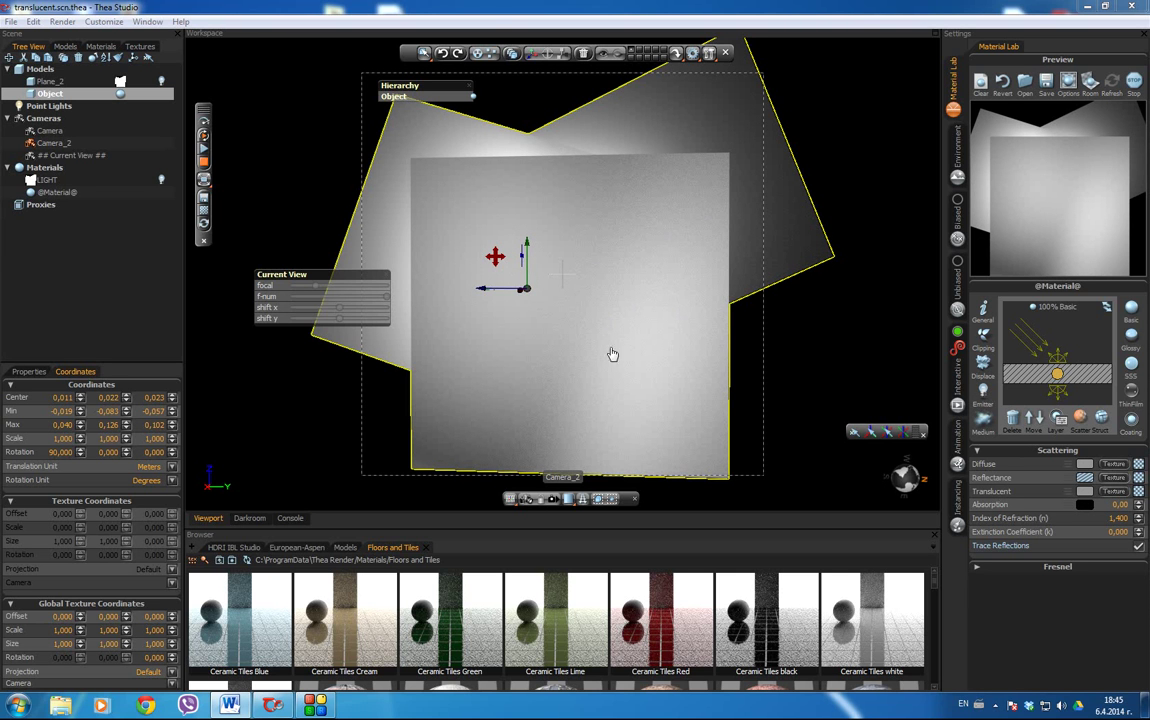
pyautogui.moveTo(649, 252); pyautogui.dragTo(821, 380)
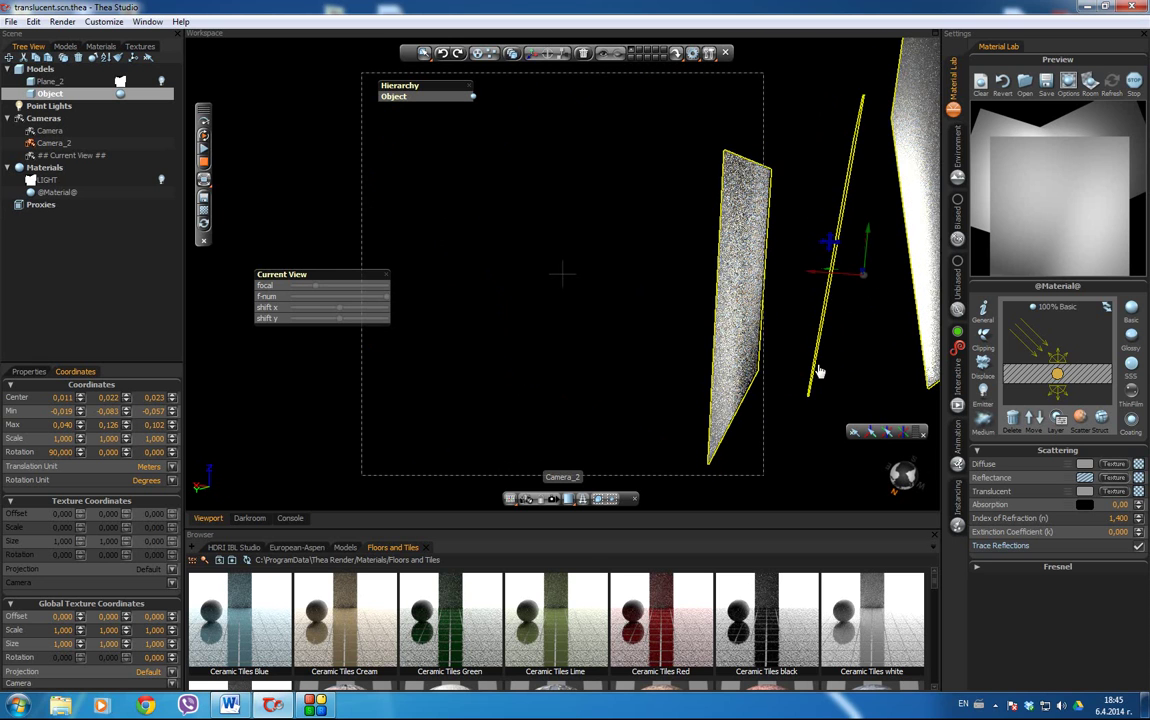
# Tint the planes' Translucent colour green, inspect them, then set it back to grey.
pyautogui.click(1085, 491)
pyautogui.moveTo(470, 255); pyautogui.dragTo(484, 234)
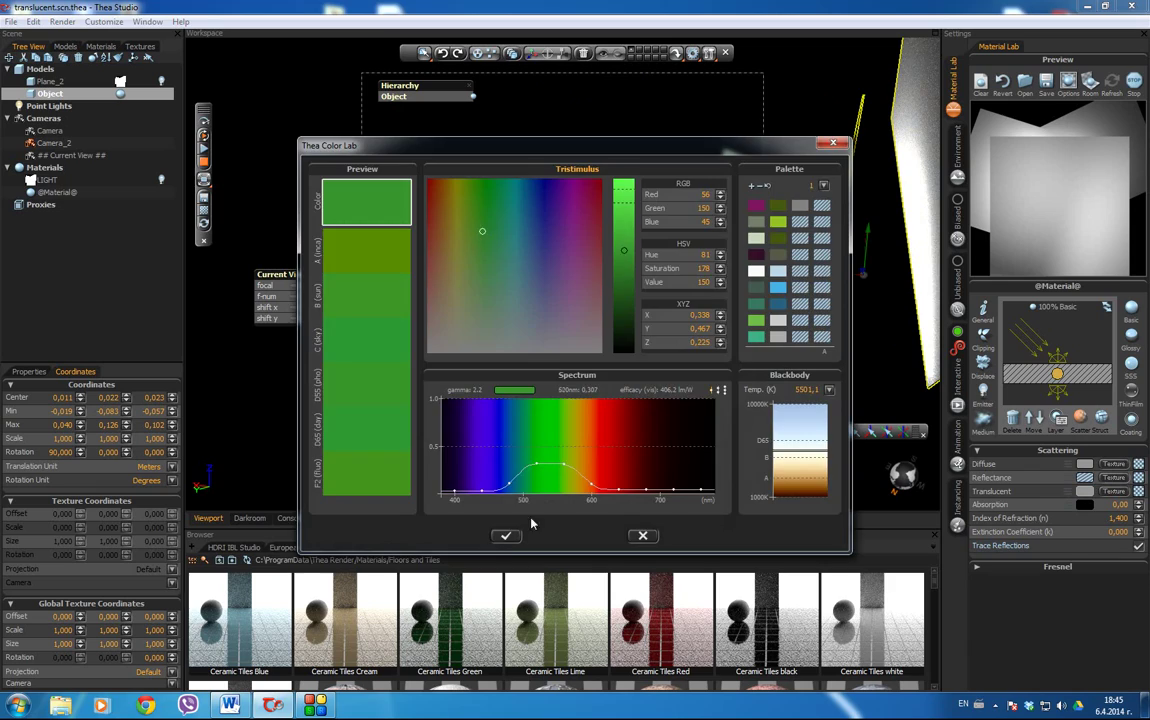
pyautogui.click(520, 532)
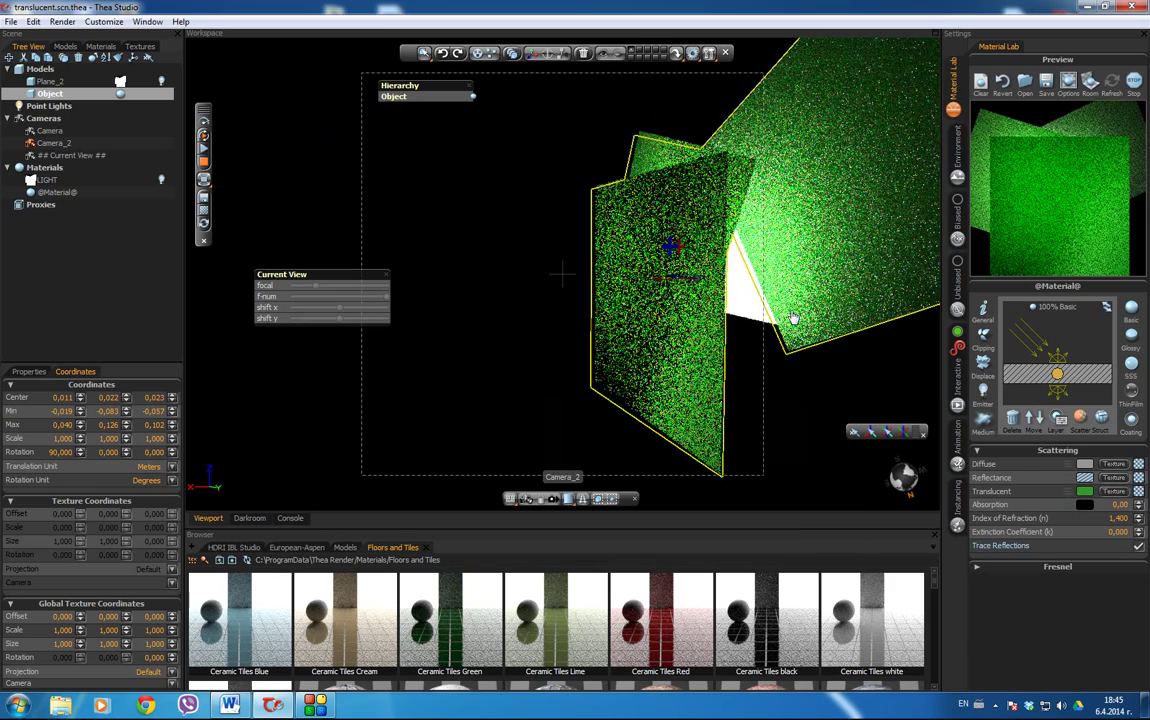
pyautogui.moveTo(795, 320); pyautogui.dragTo(967, 313)
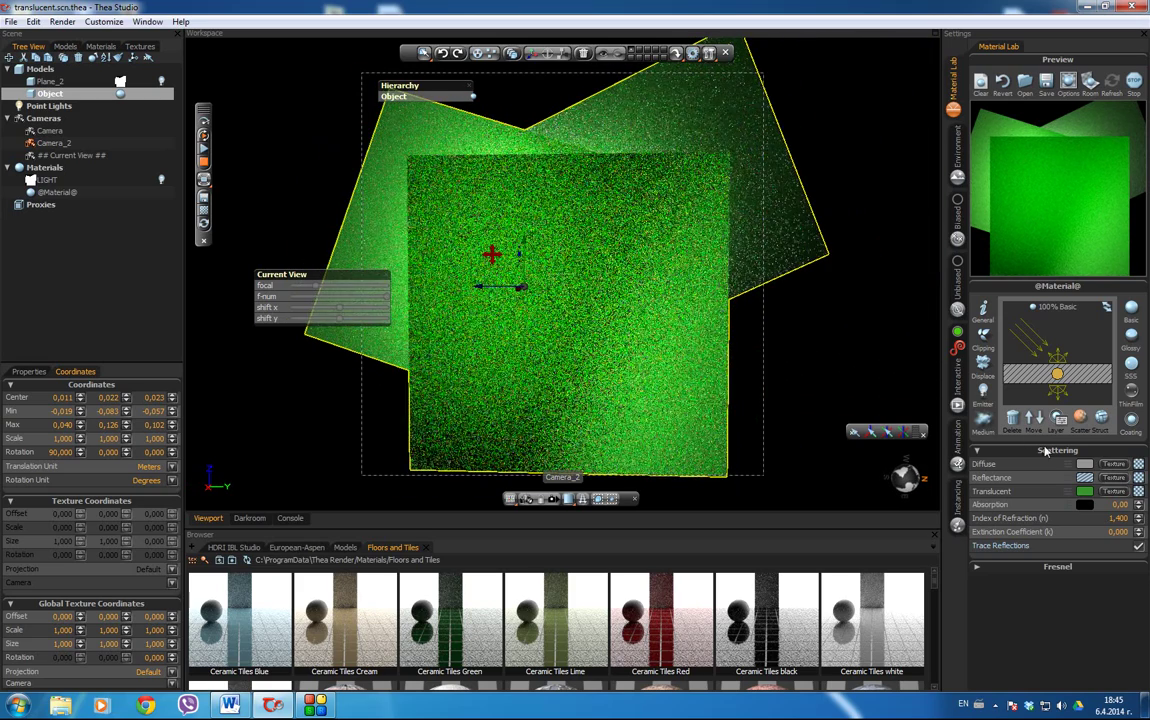
pyautogui.moveTo(1097, 507); pyautogui.dragTo(1085, 491)
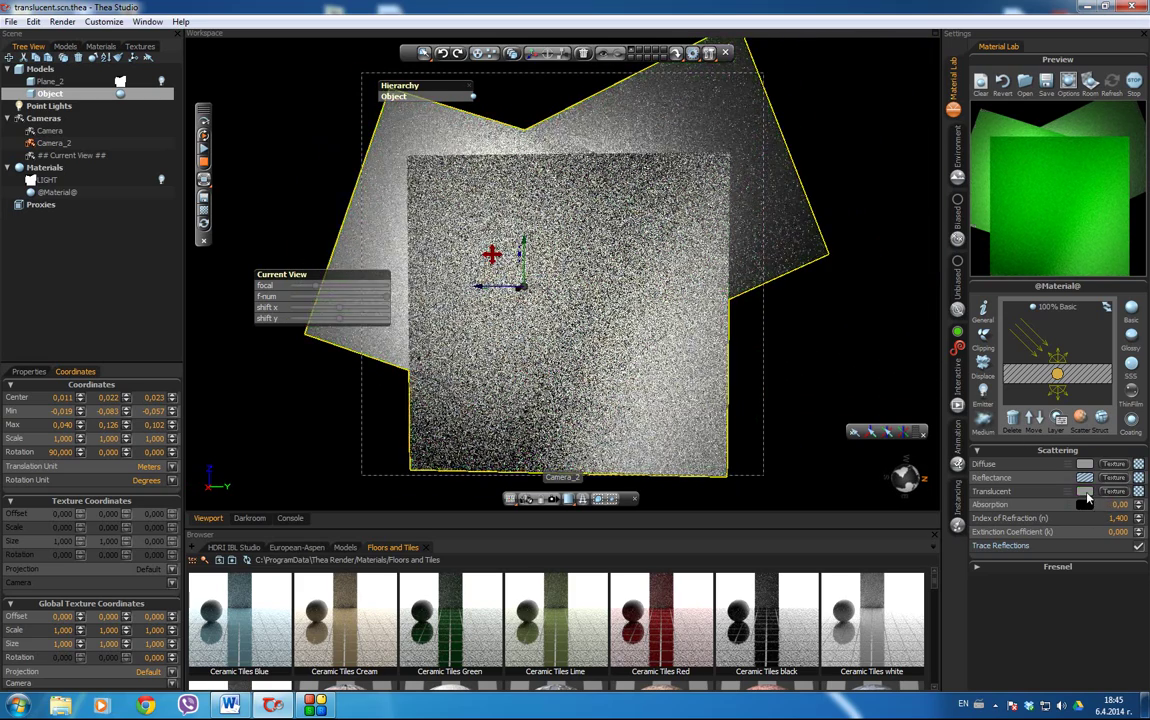
pyautogui.moveTo(650, 281); pyautogui.dragTo(577, 246)
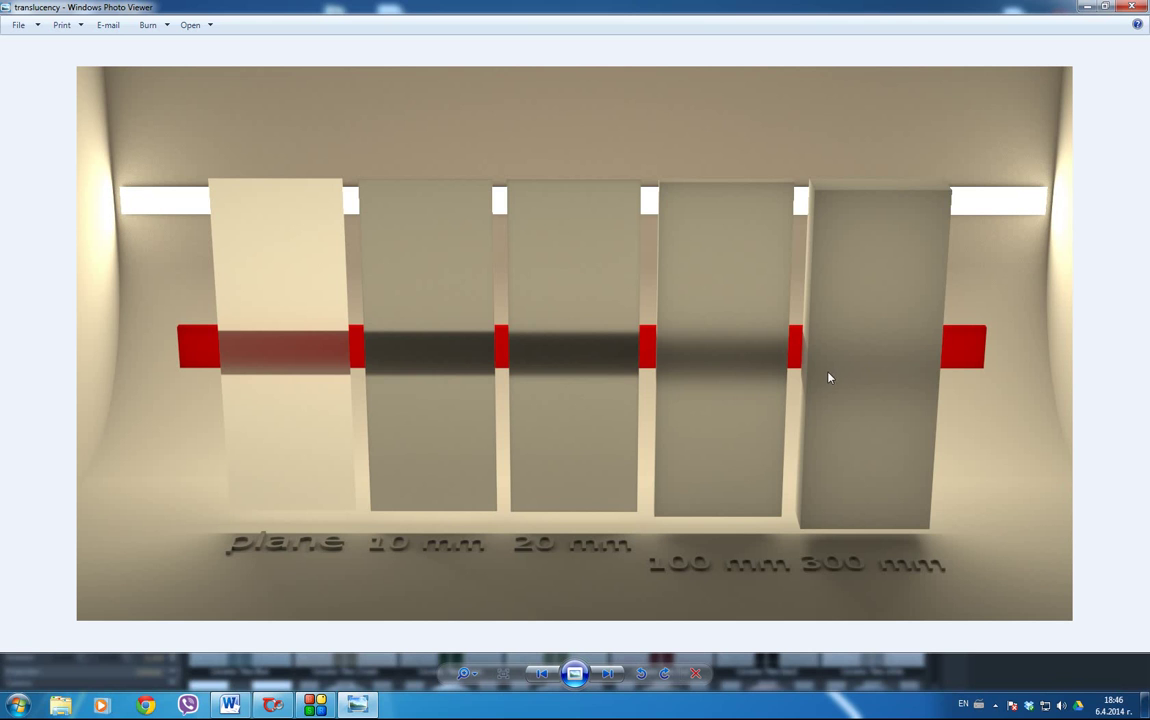
# Move to the translucency absorb image comparing absorb 10, 100, 5 and 50 panels.
pyautogui.press('Right')
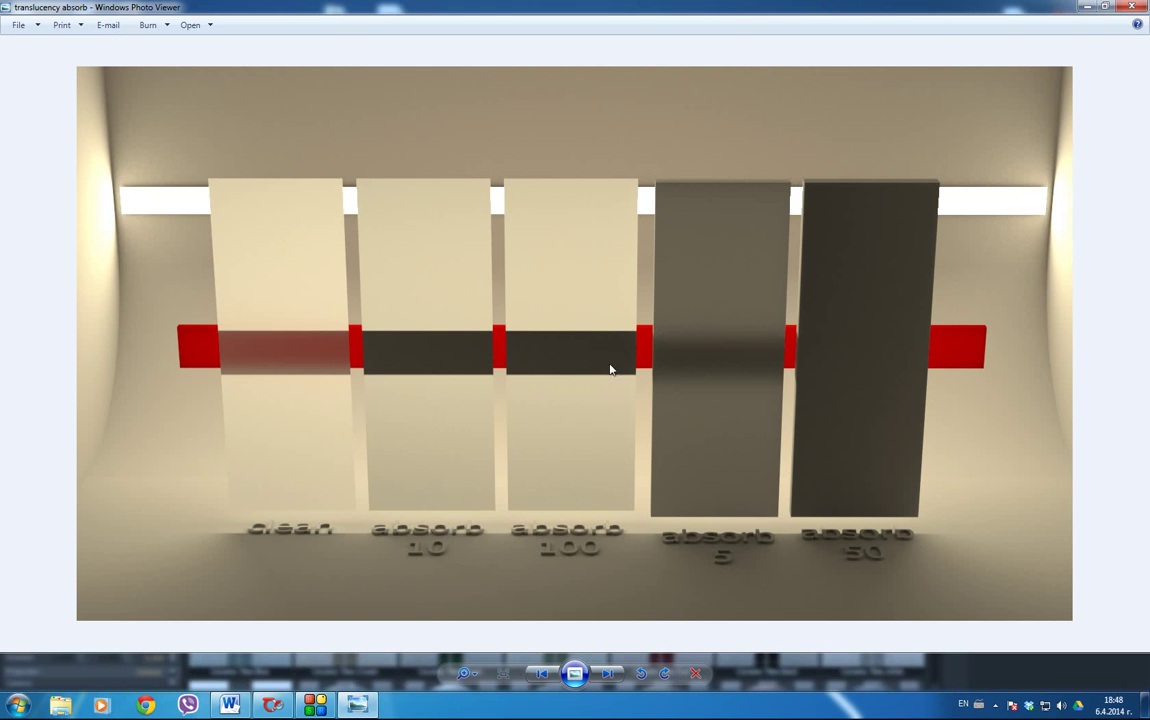
# Move to the ND image of glass cylinders from ND 1 through 2.4.
pyautogui.press('Right')
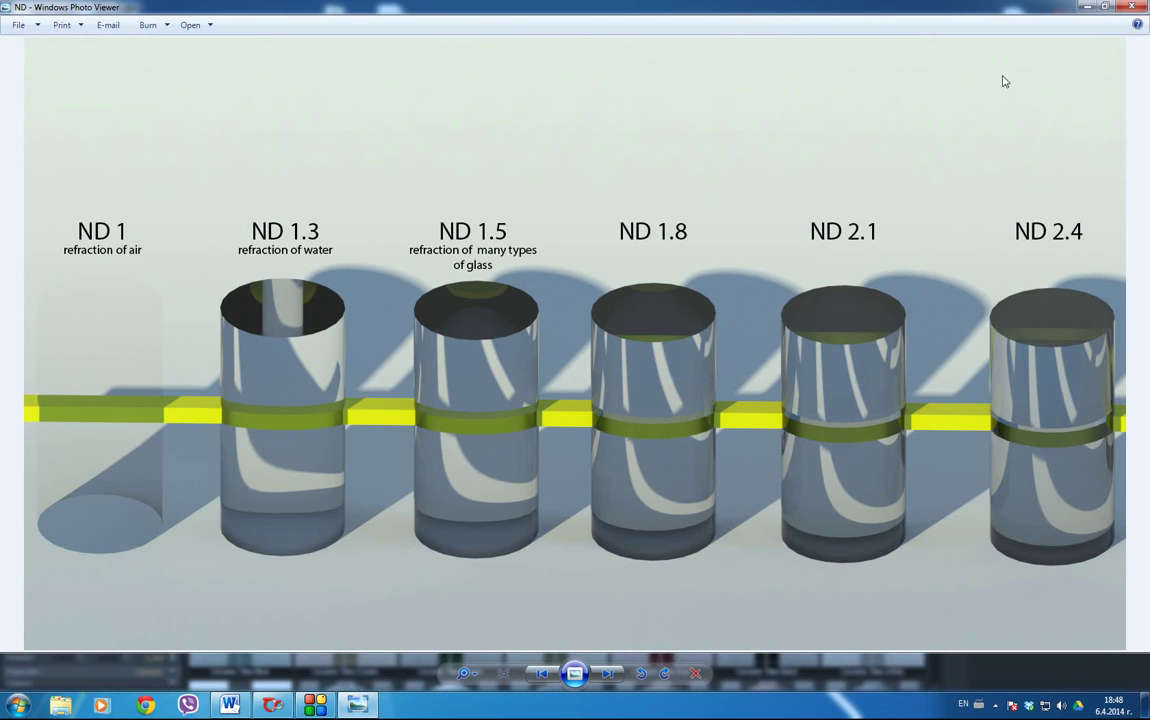
# Minimize Photo Viewer to get back to the translucent planes scene.
pyautogui.click(1087, 7)
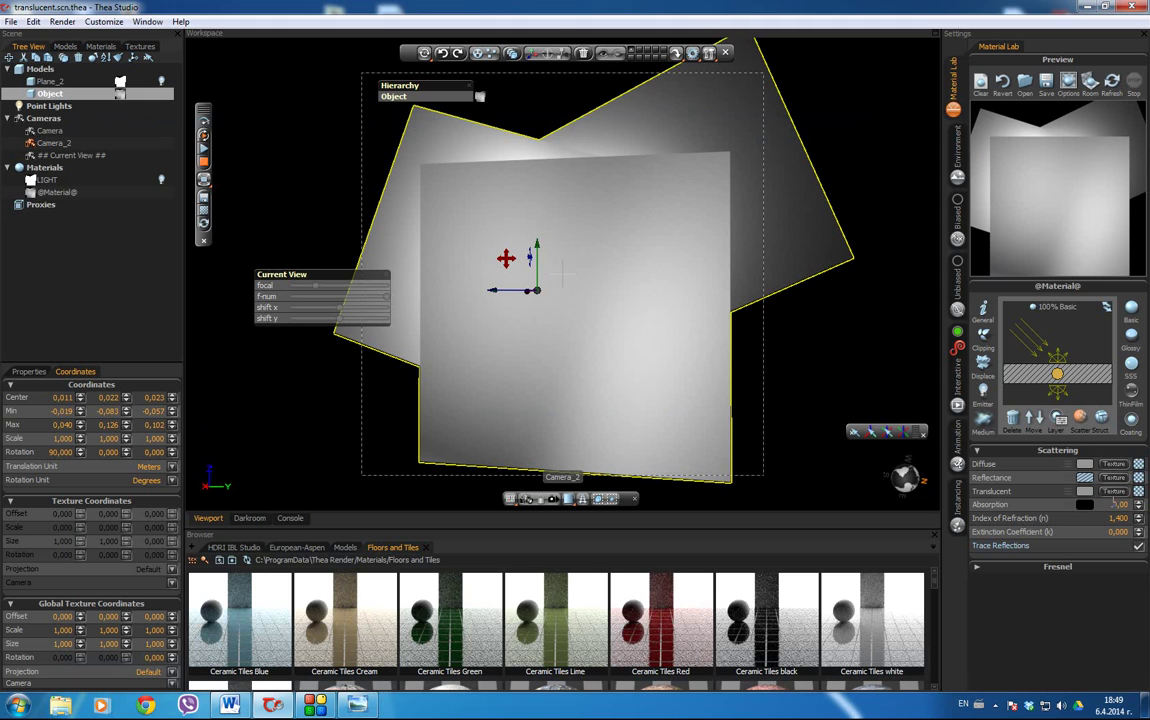
# Expand and collapse the Fresnel section to reveal its Reflectance 90 and Custom Curve settings.
pyautogui.click(986, 572)
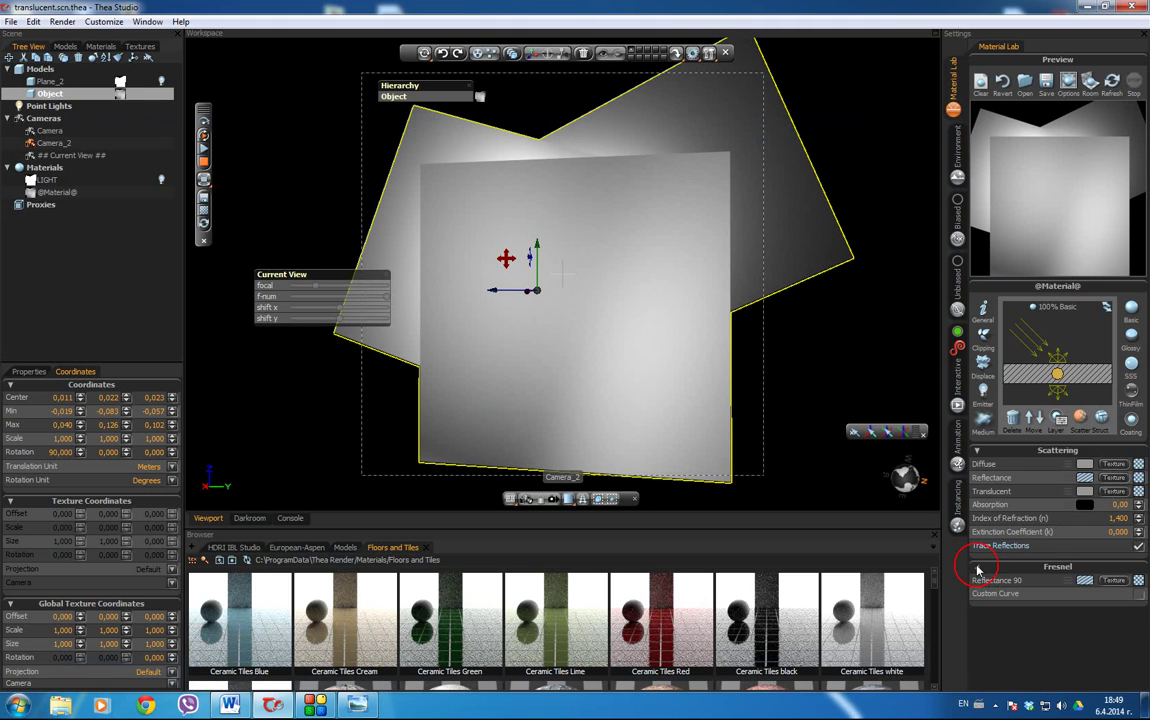
pyautogui.click(982, 575)
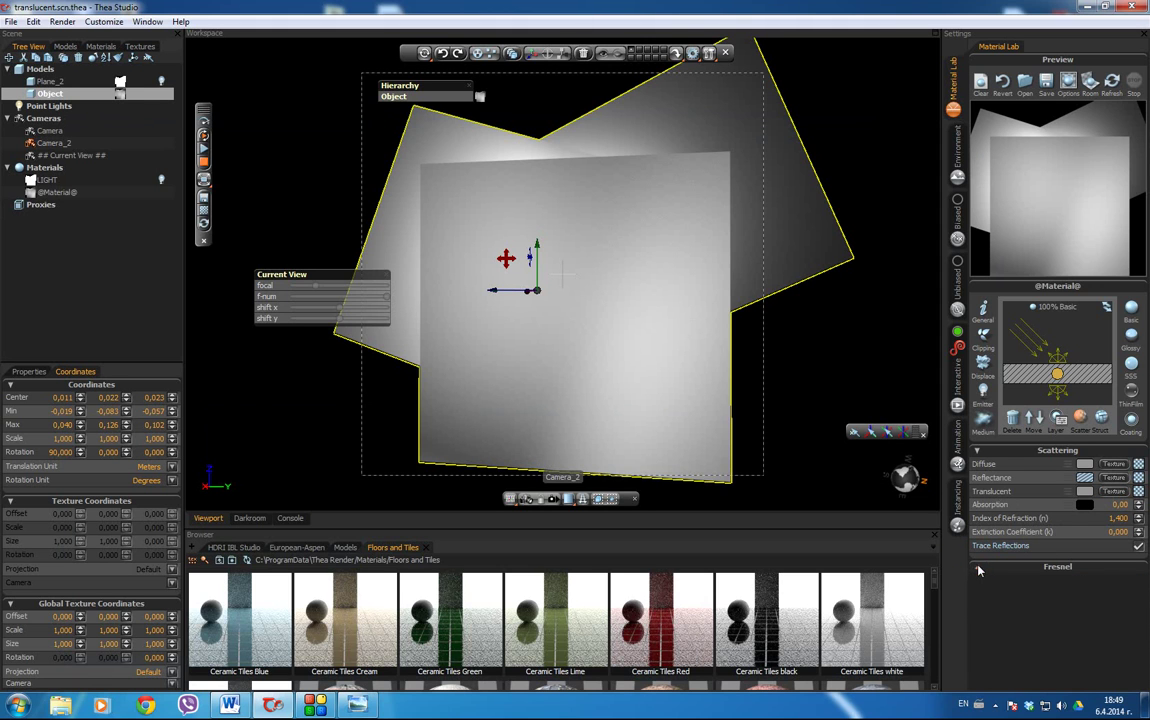
pyautogui.click(982, 574)
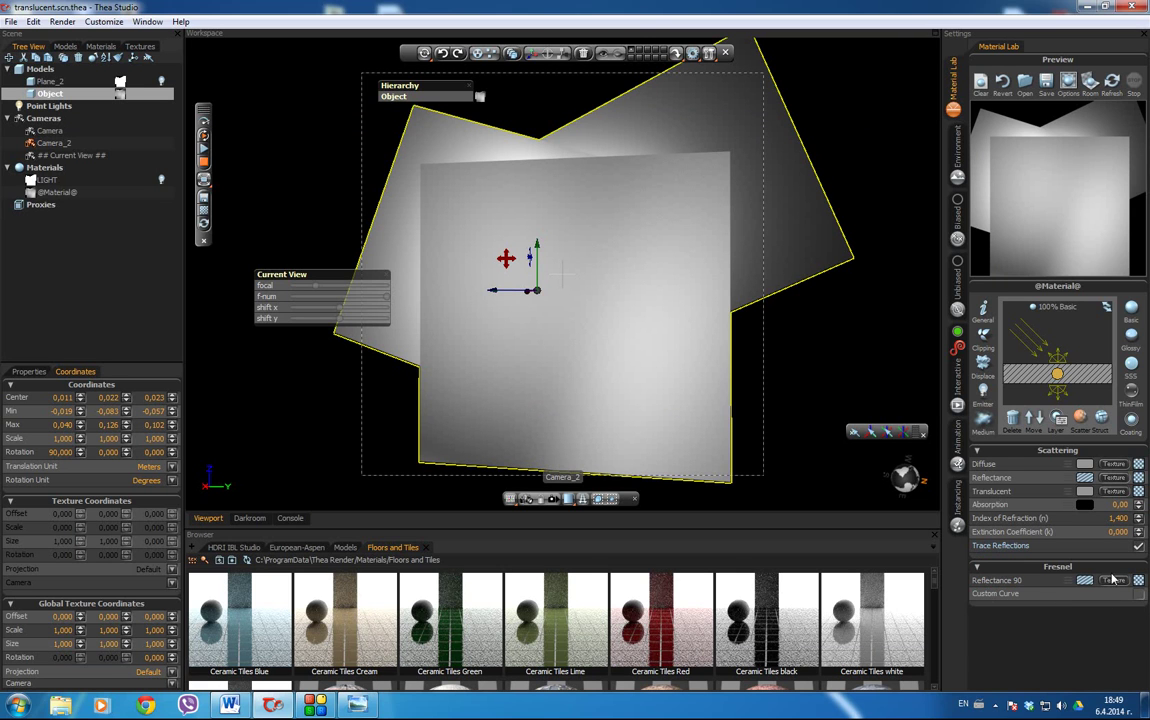
pyautogui.click(979, 568)
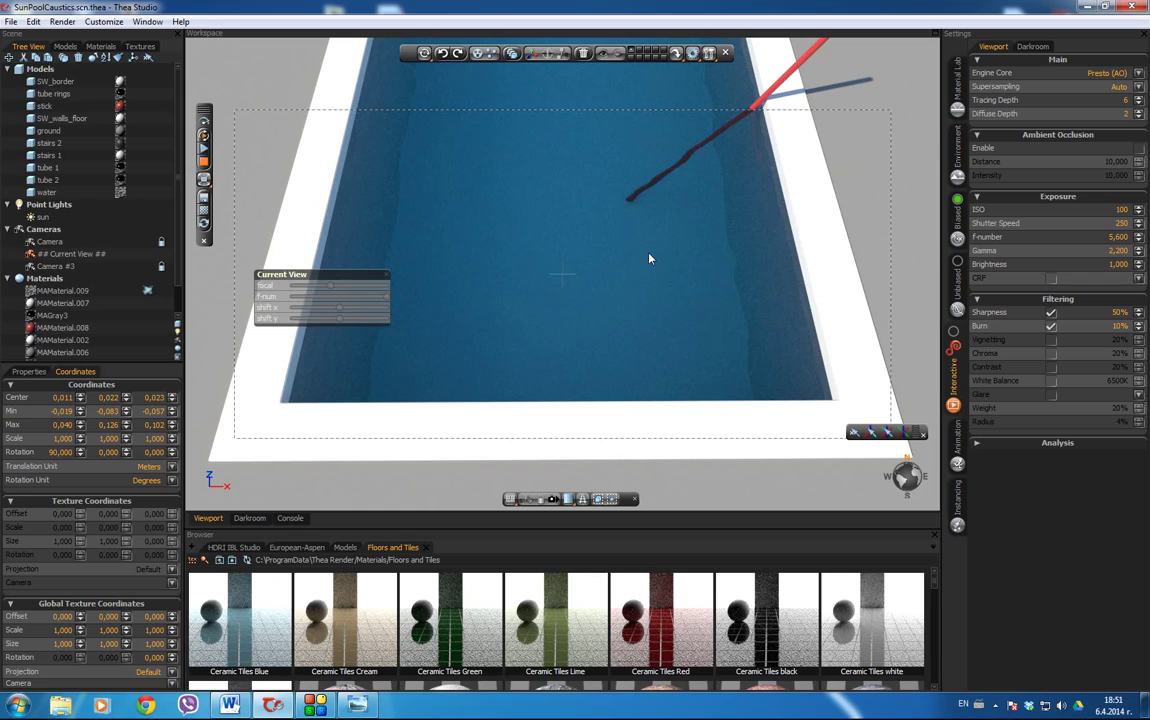
# Lower the view to the pool's water level and open the water material with Fresnel expanded.
pyautogui.moveTo(604, 333); pyautogui.dragTo(605, 210)
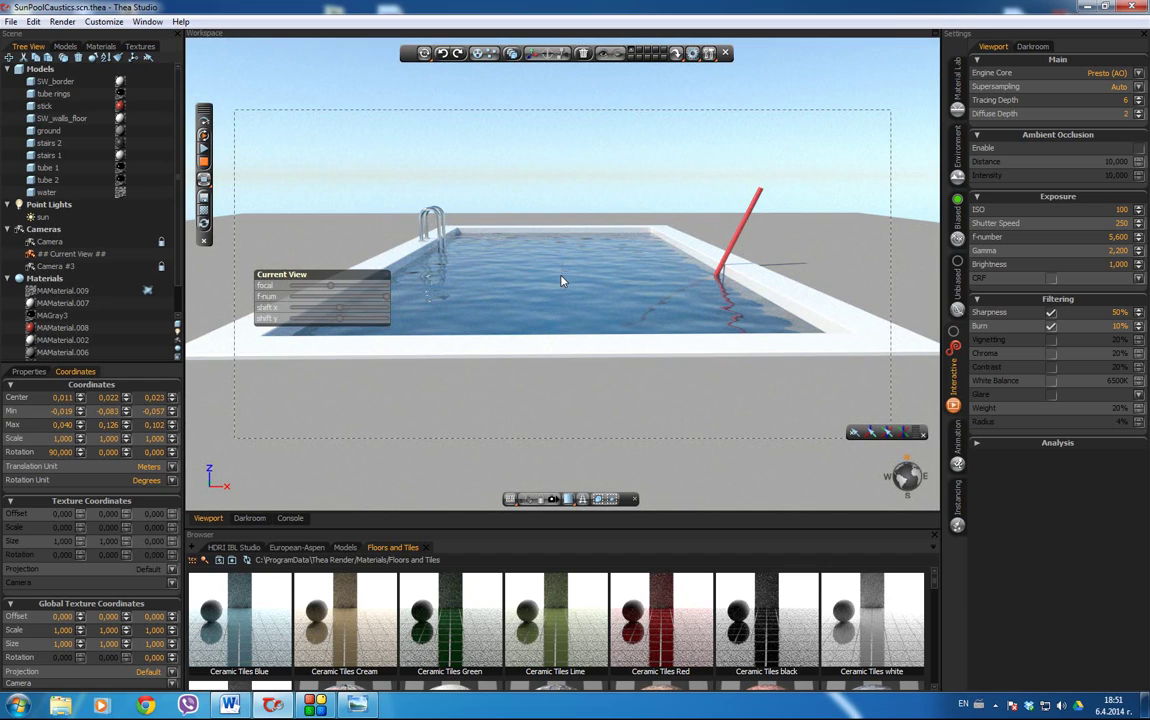
pyautogui.moveTo(561, 281); pyautogui.dragTo(561, 261)
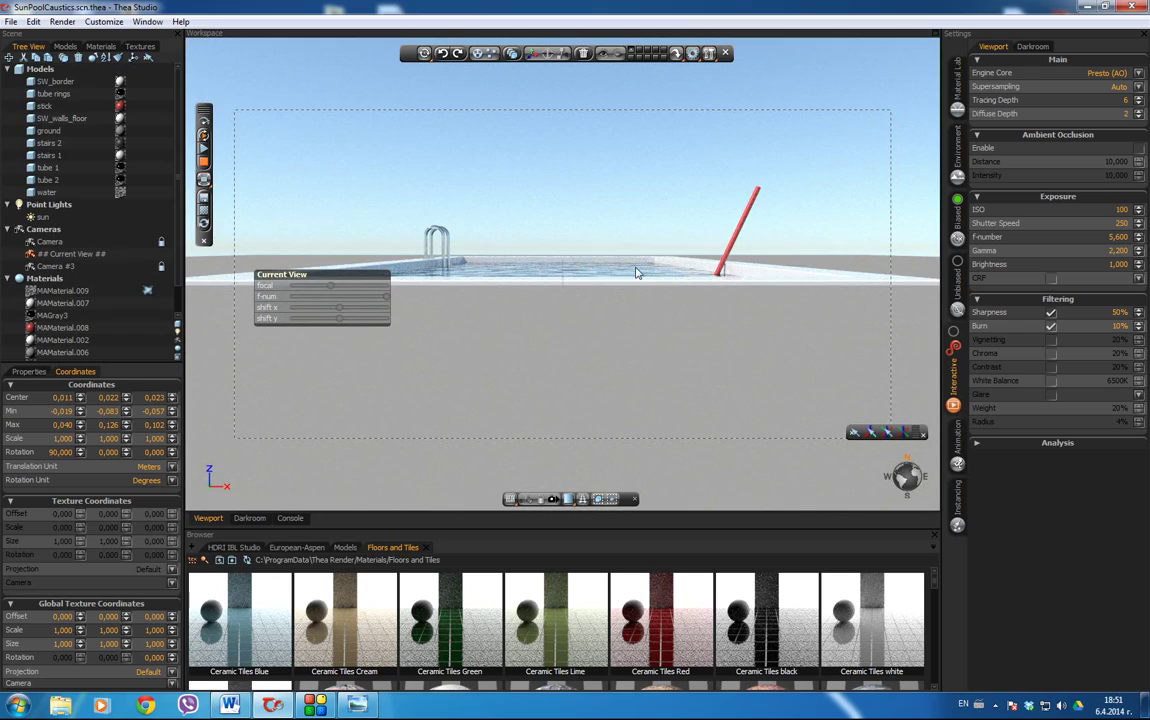
pyautogui.moveTo(636, 272); pyautogui.dragTo(576, 349)
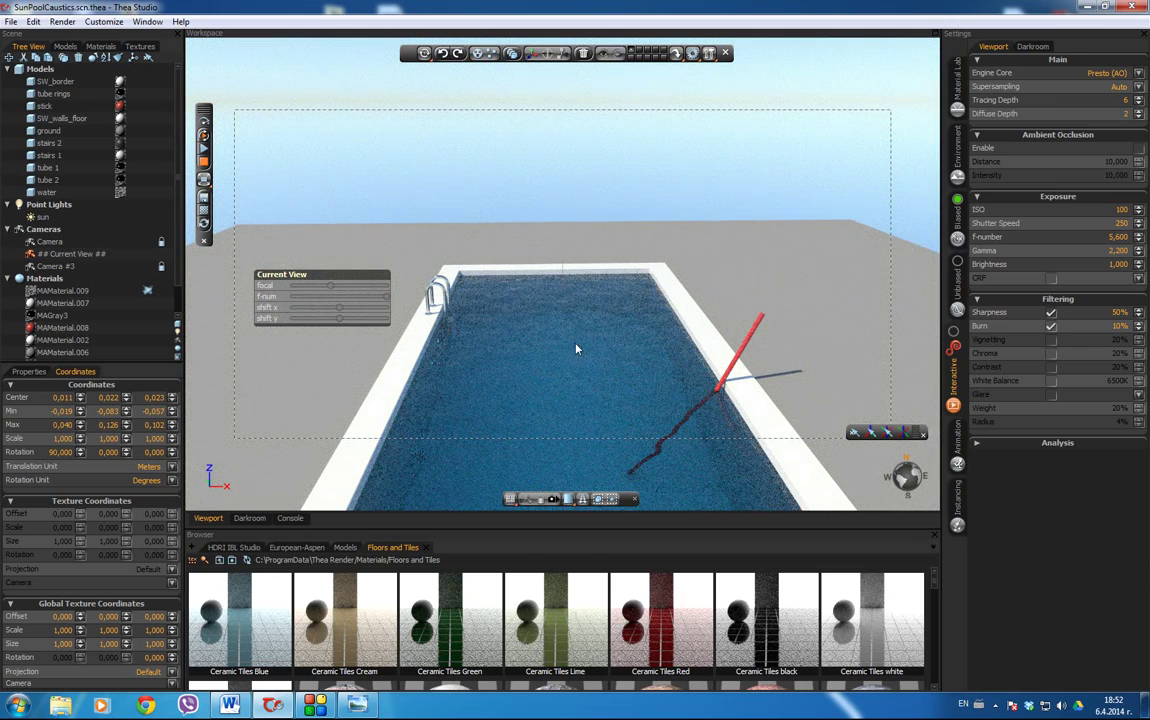
pyautogui.doubleClick(576, 349)
pyautogui.click(979, 570)
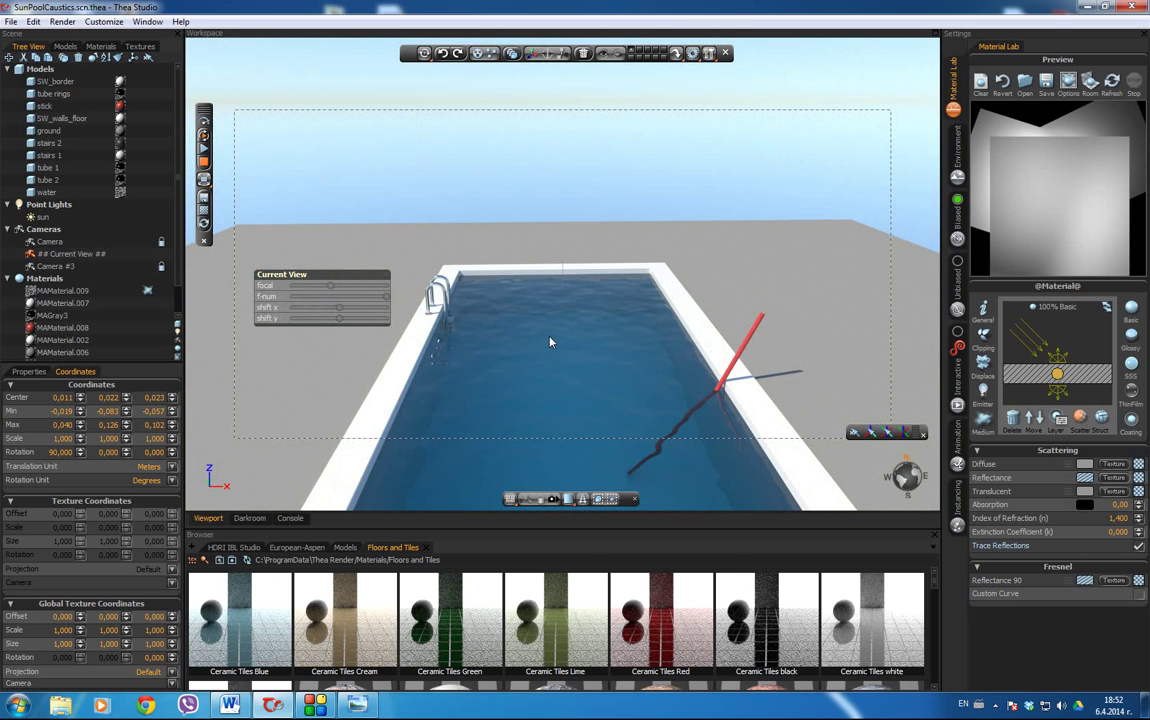
# Orbit from a low to a high view over the pool, then bring up the ND reference image.
pyautogui.moveTo(560, 322); pyautogui.dragTo(551, 293)
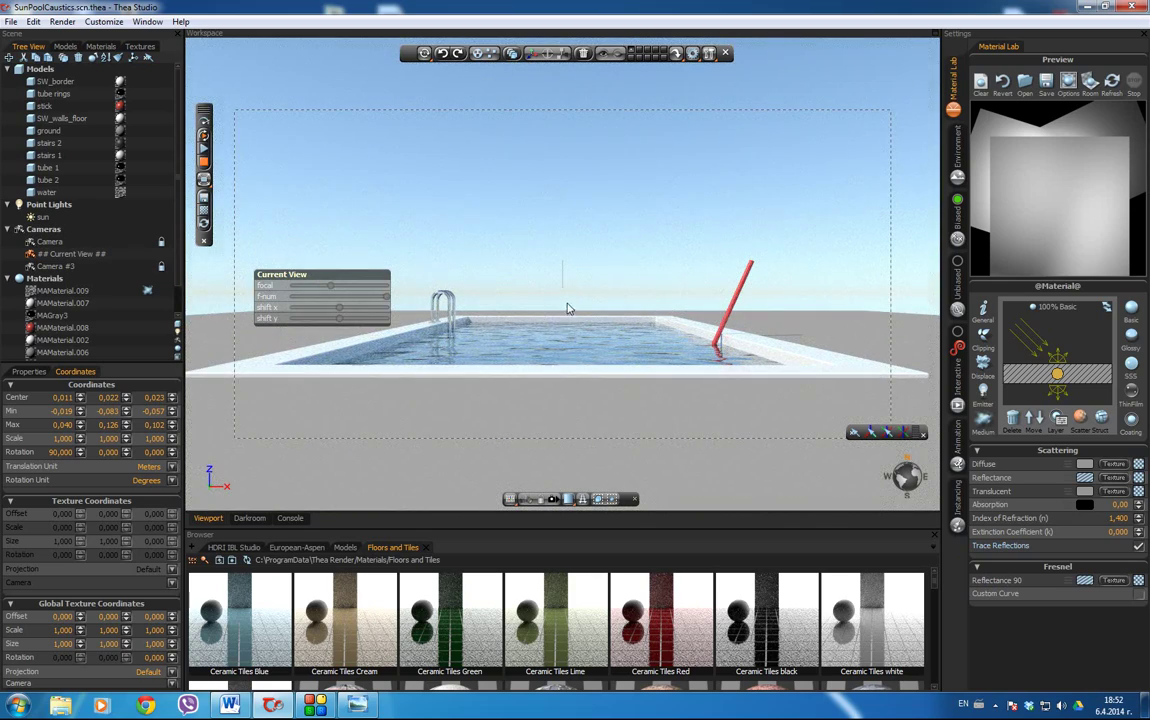
pyautogui.scroll(5, 561, 299)
pyautogui.scroll(-5, 561, 299)
pyautogui.moveTo(562, 329); pyautogui.dragTo(570, 378)
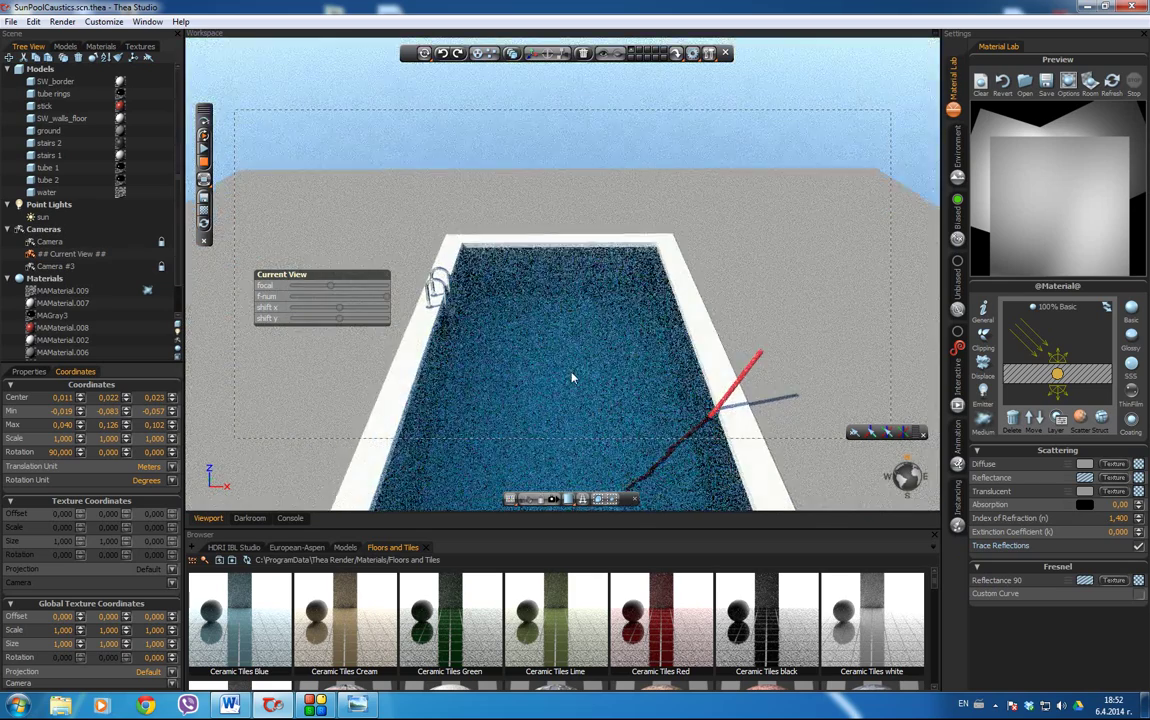
pyautogui.hotkey('alt', 'Tab')
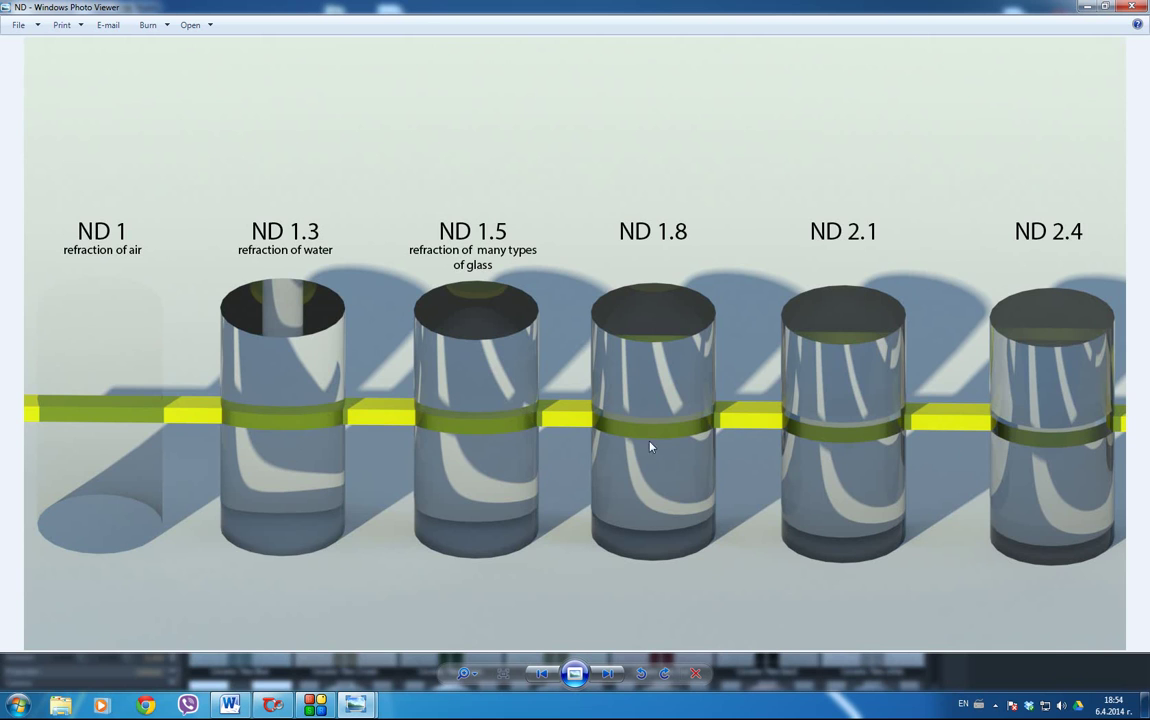
# Step to the adjacent comparison image in Photo Viewer with the Left arrow.
pyautogui.press('Left')
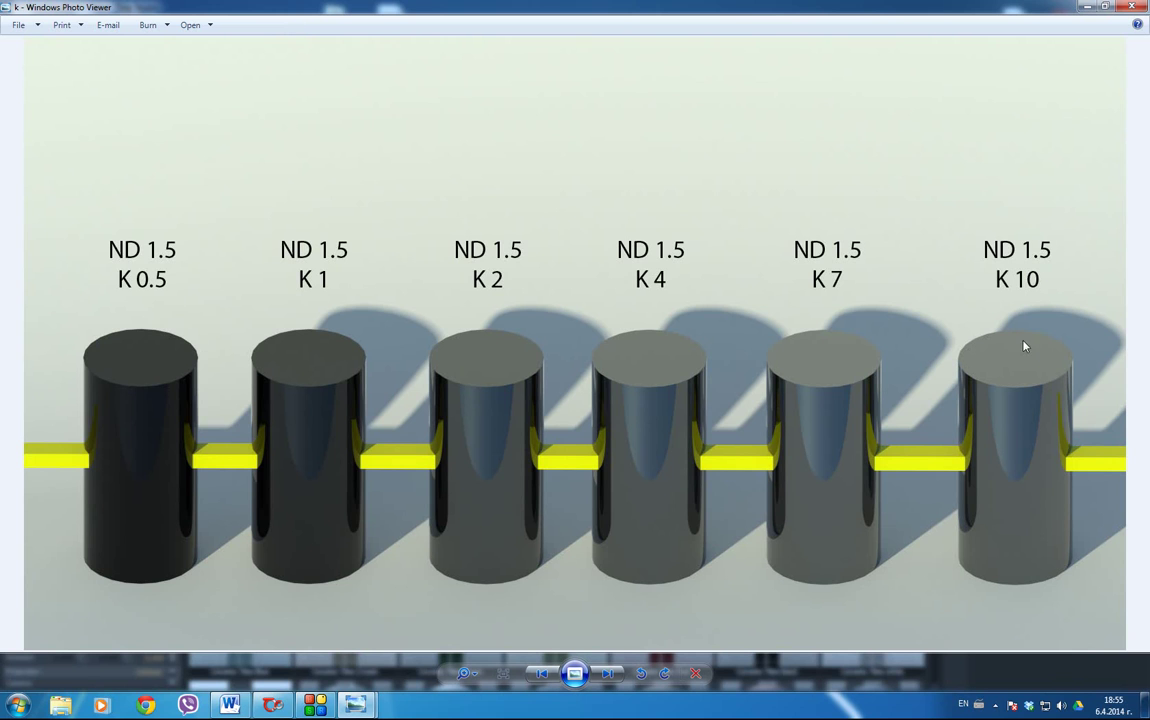
# View the rising-ND, constant K 0.5 image, then close Photo Viewer to return to the water material.
pyautogui.press('Right')
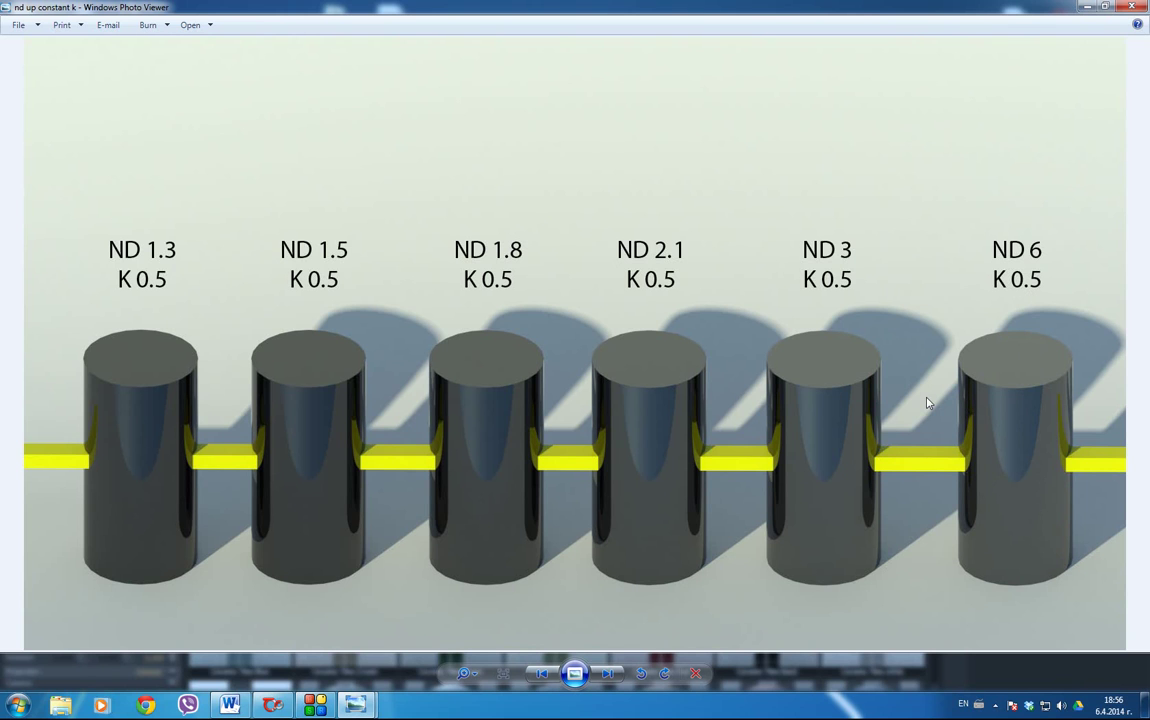
pyautogui.click(1138, 7)
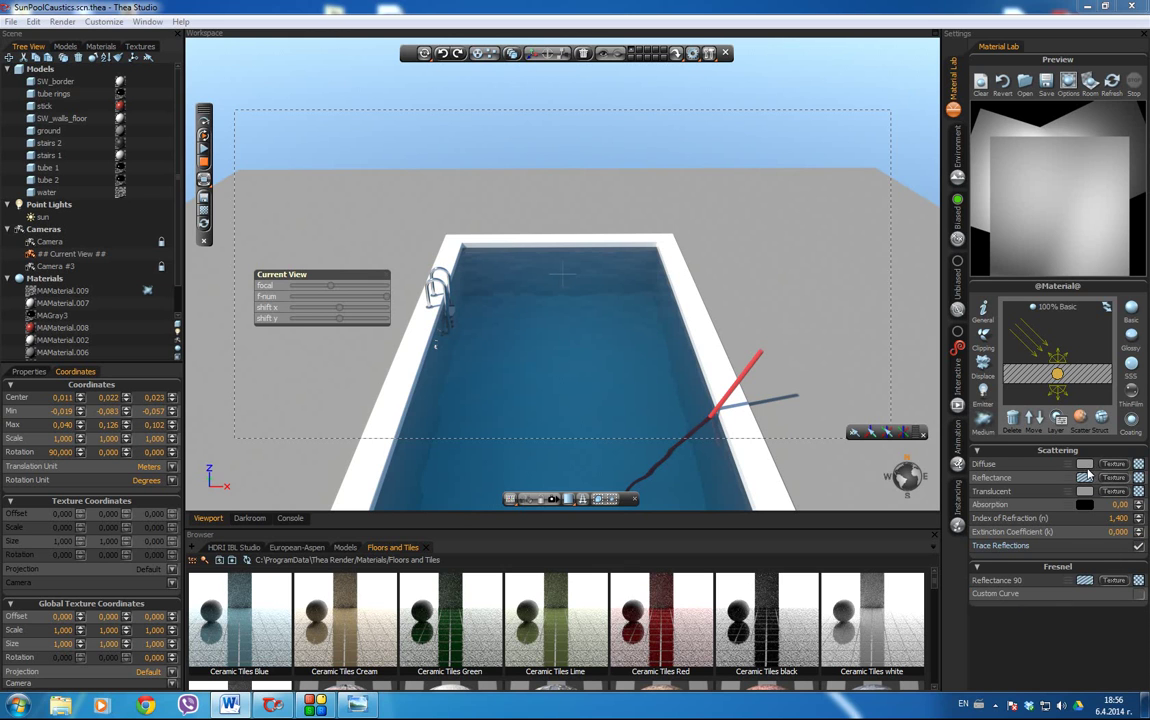
# Change the water material's Diffuse colour from grey to pale pink (RGB 191, 155, 156).
pyautogui.moveTo(1087, 466)
pyautogui.click(1084, 491)
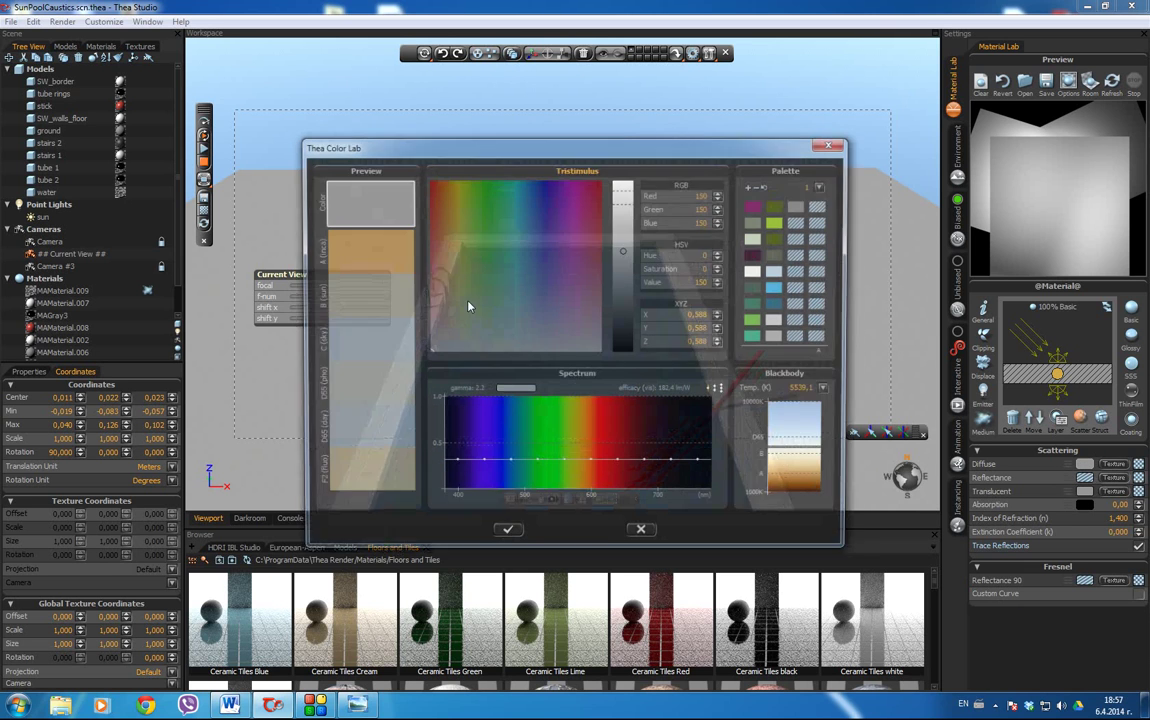
pyautogui.moveTo(467, 283); pyautogui.dragTo(597, 320)
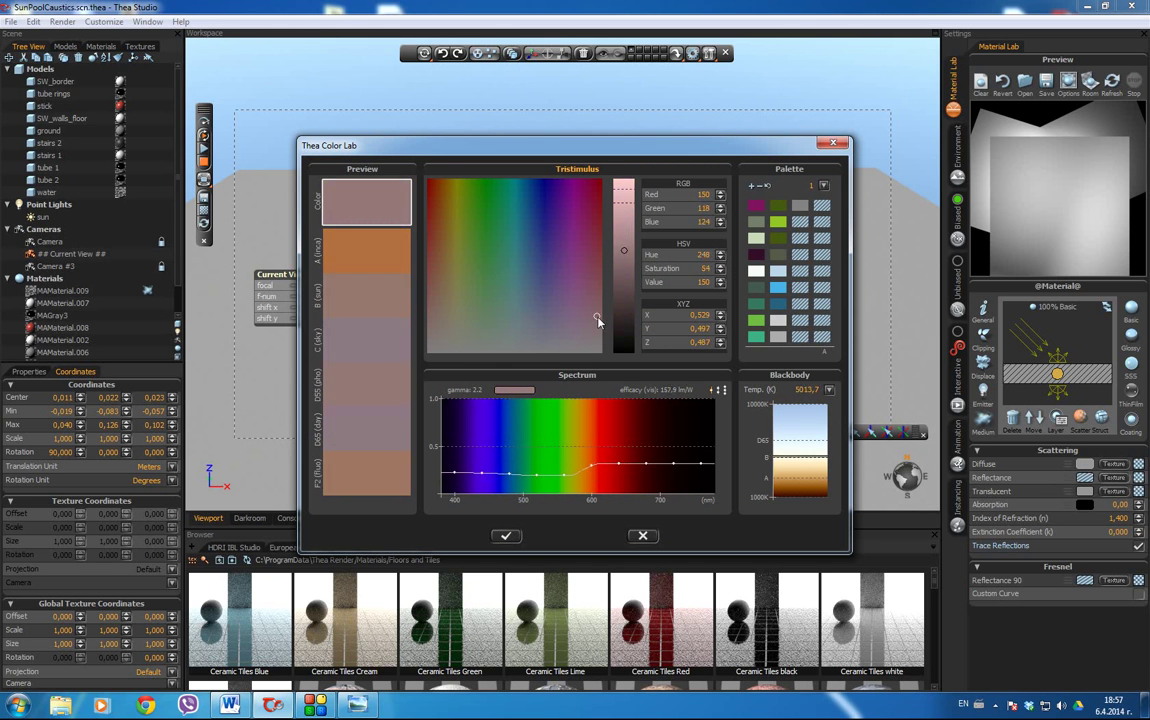
pyautogui.click(622, 217)
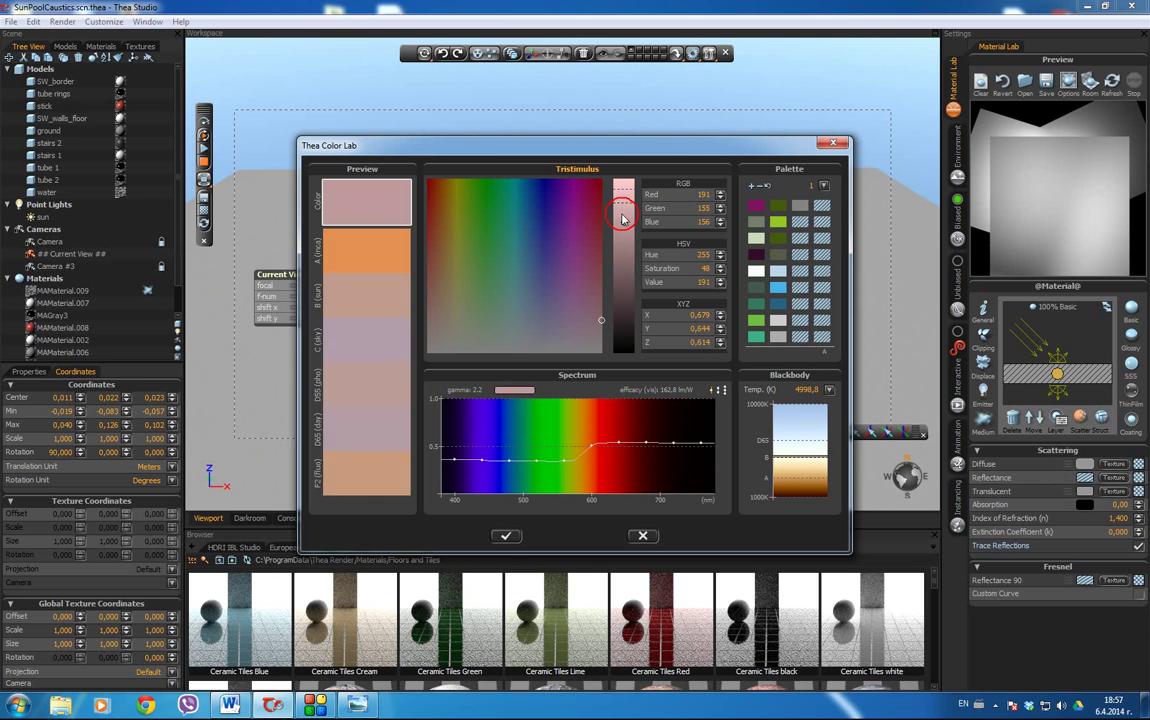
pyautogui.click(506, 535)
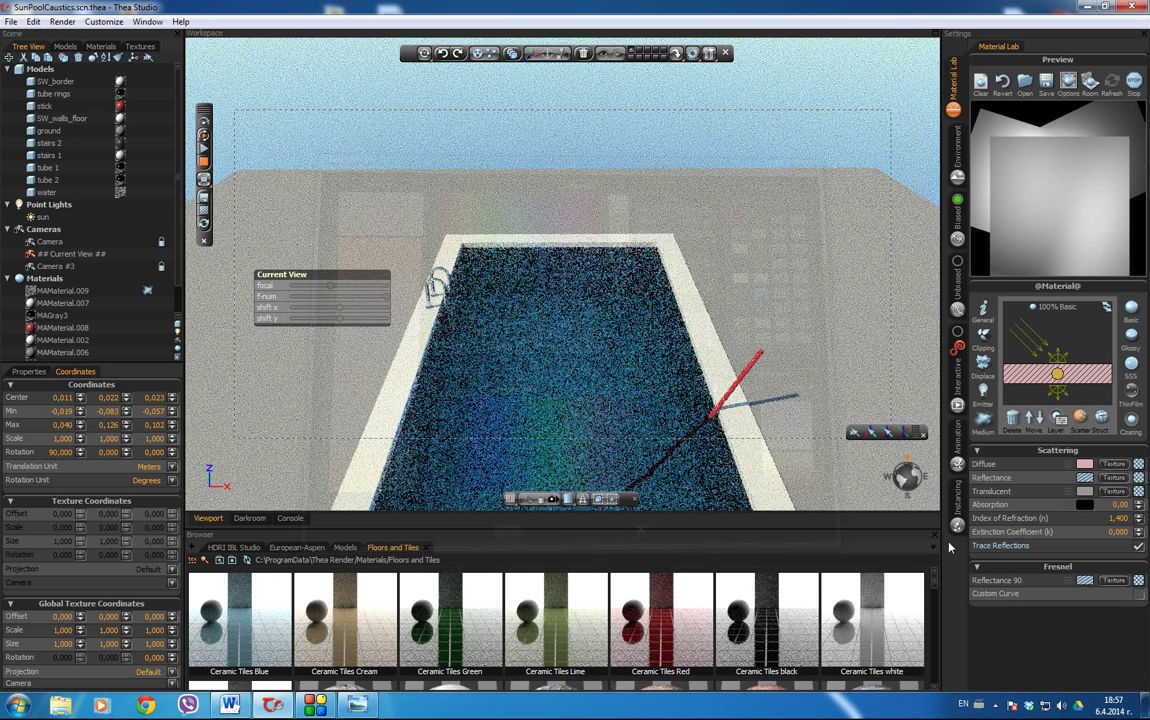
pyautogui.click(1111, 531)
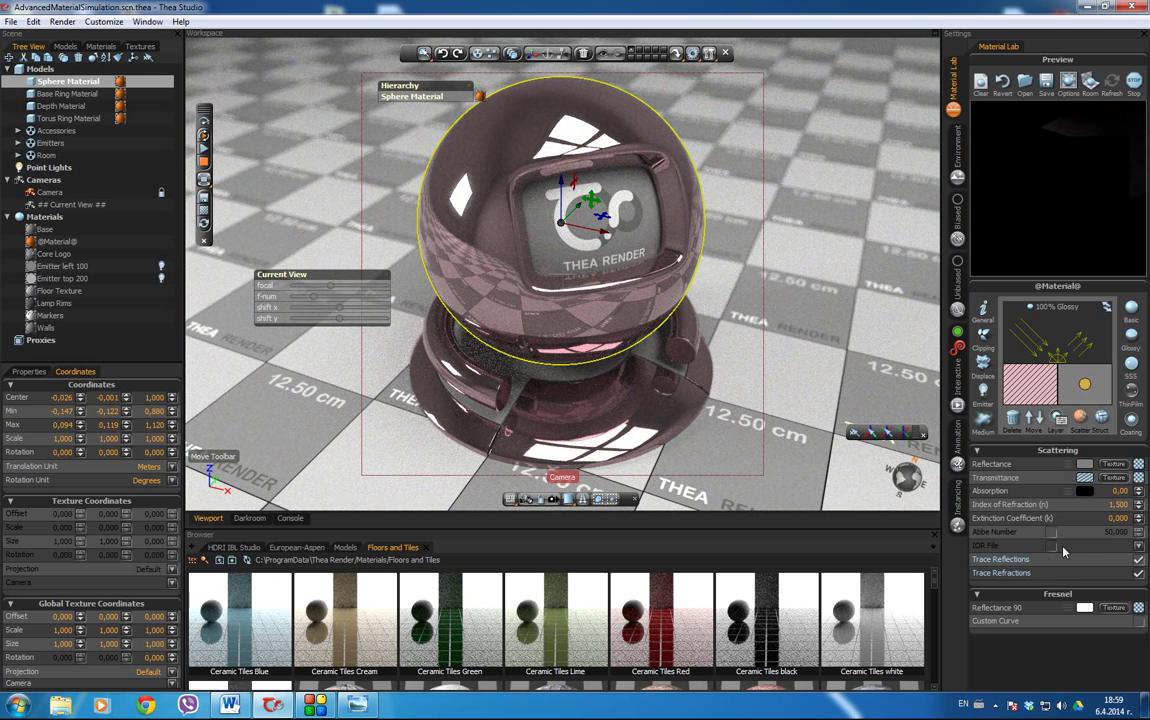
# Bring up the list of IOR files for the sphere material.
pyautogui.click(1139, 549)
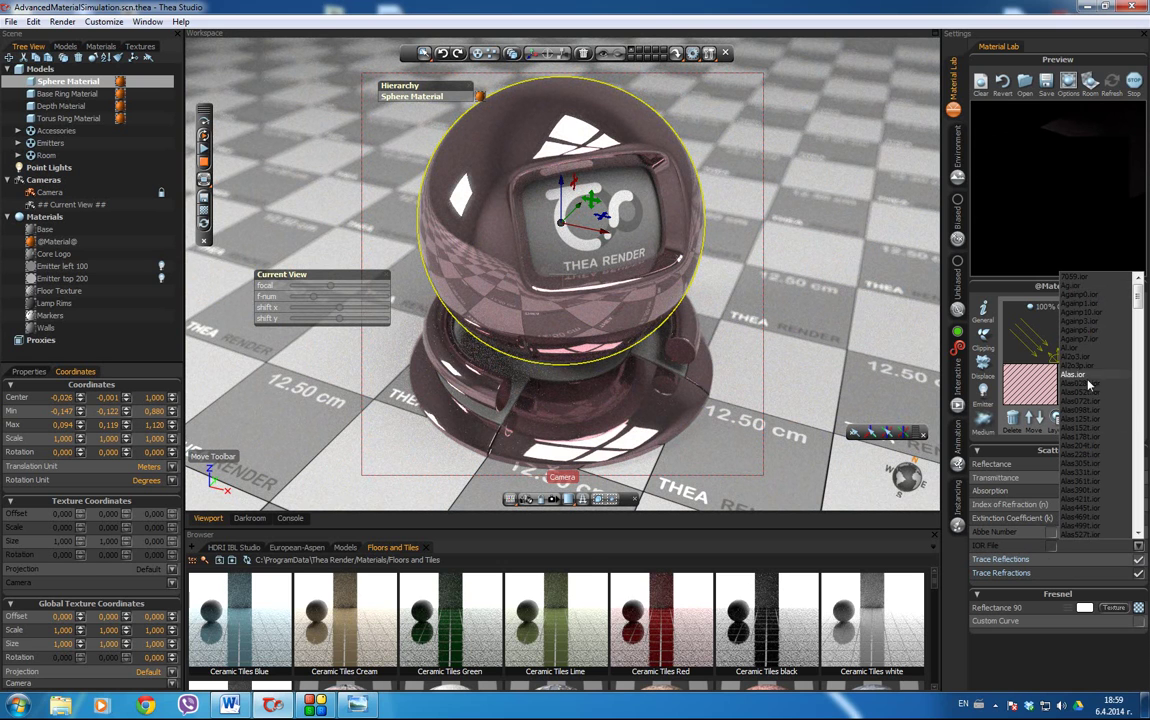
# Load Ag.ior into the sphere material and enable IOR File for a silvery metal look.
pyautogui.click(1140, 320)
pyautogui.scroll(-5, 1125, 316)
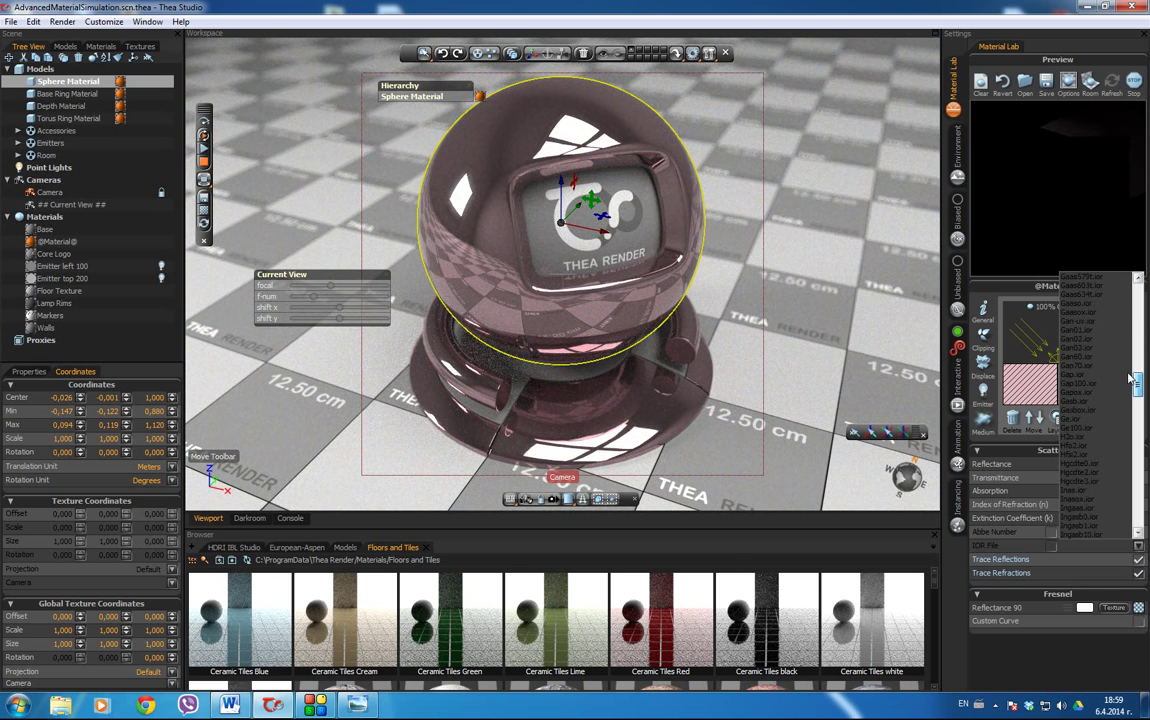
pyautogui.scroll(-10, 1122, 316)
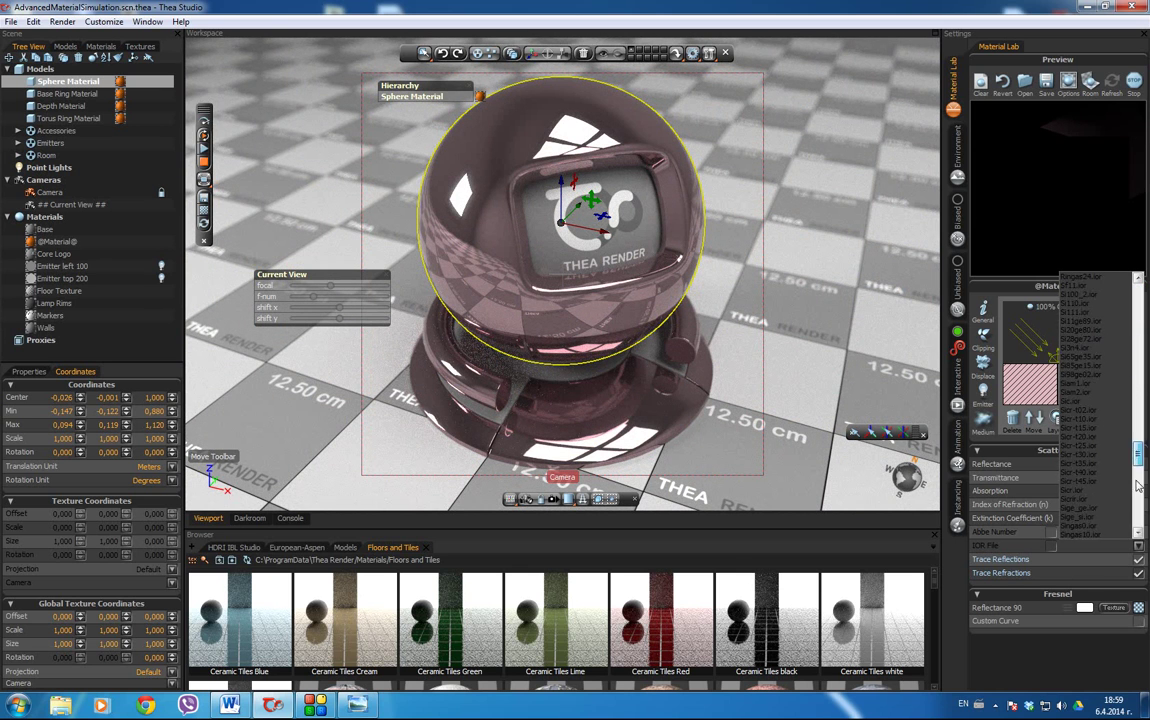
pyautogui.scroll(10, 1120, 400)
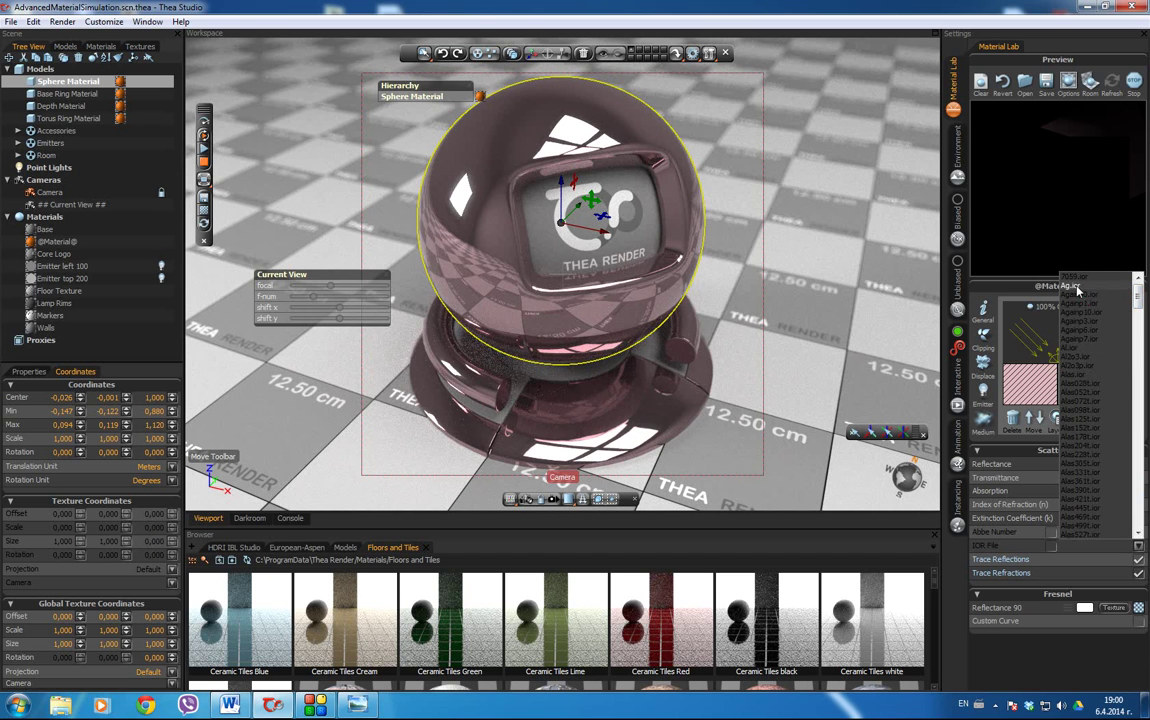
pyautogui.click(1077, 470)
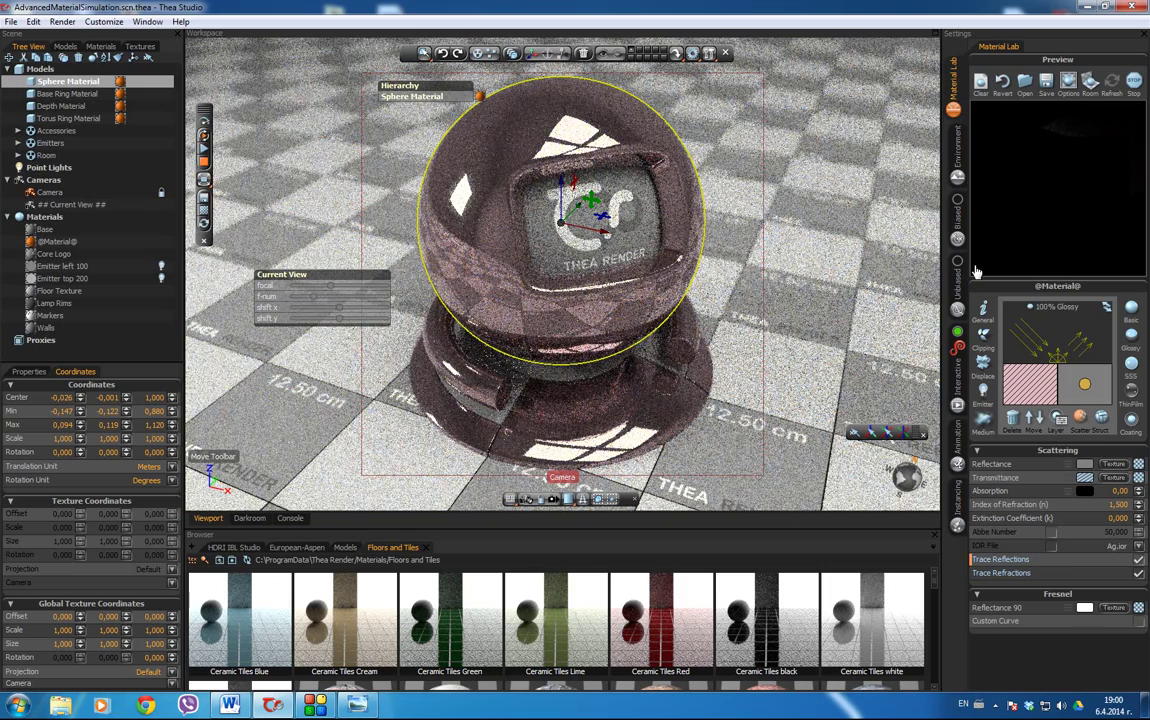
pyautogui.click(1051, 546)
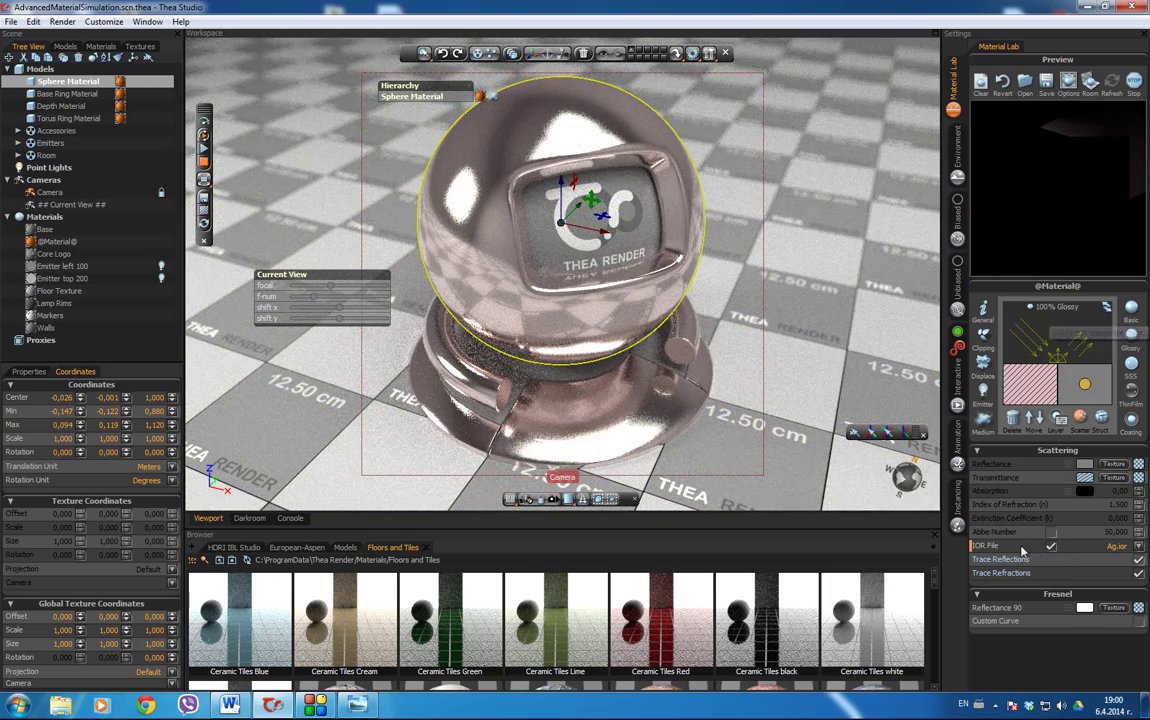
pyautogui.click(1005, 559)
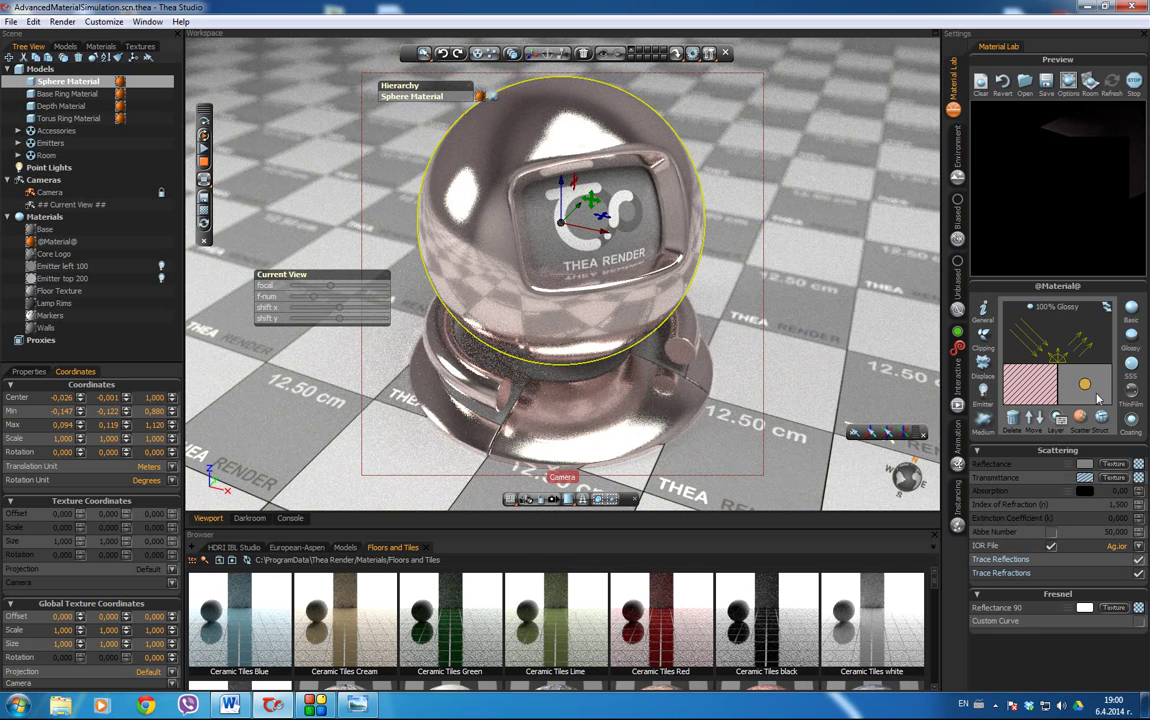
# Switch the sphere material to a 100% Basic layer instead of Glossy.
pyautogui.click(1131, 310)
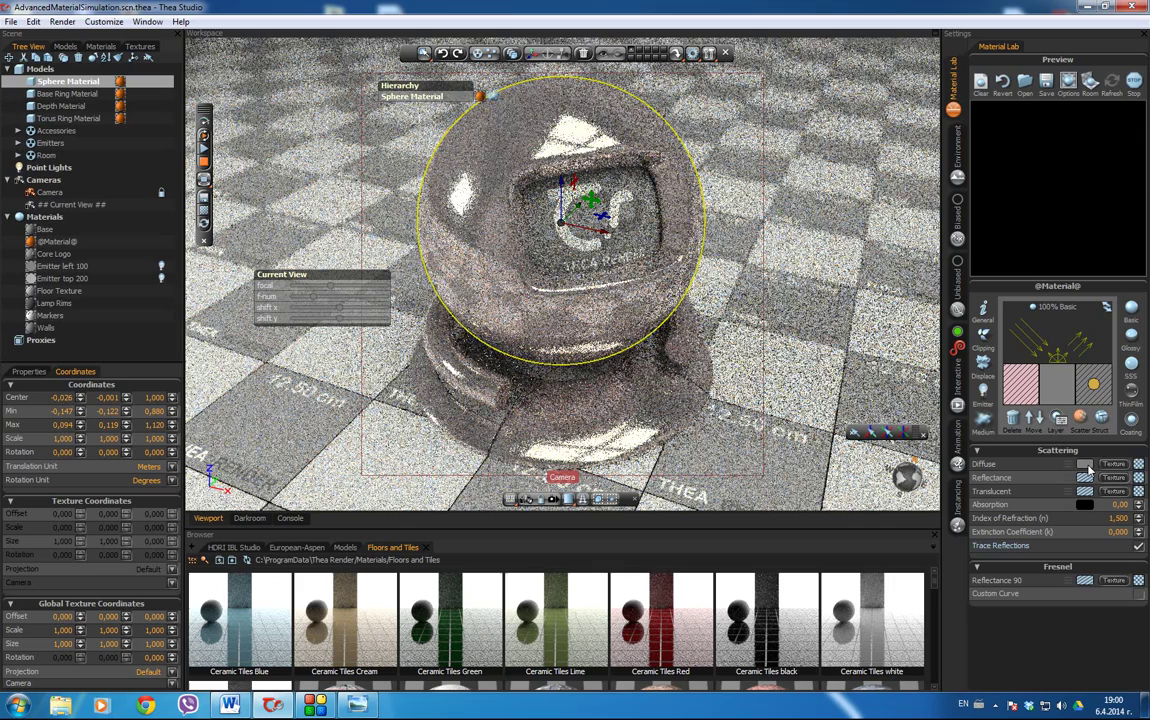